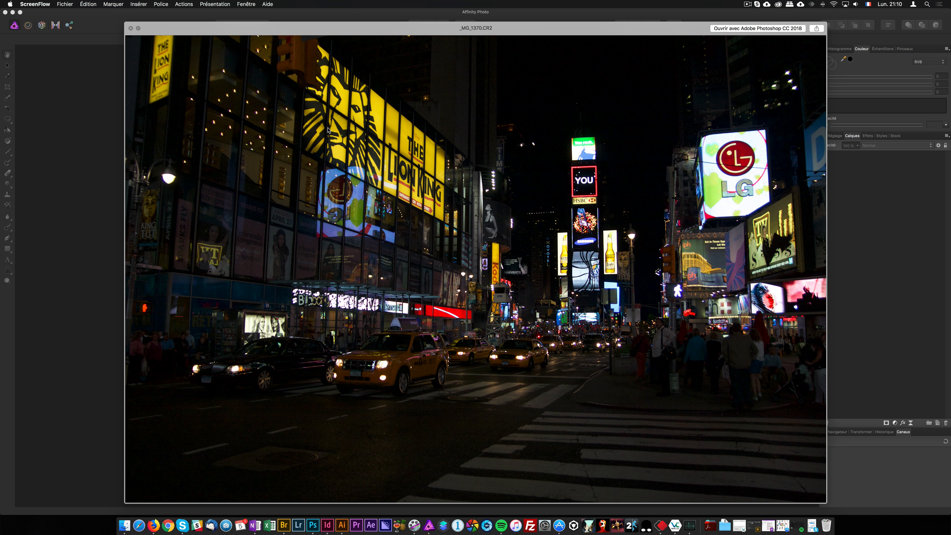
- Close the preview of the raw photo and open _MG_1370.CR2 in Affinity Photo for development
drag(394, 31, 373, 30)
click(111, 30)
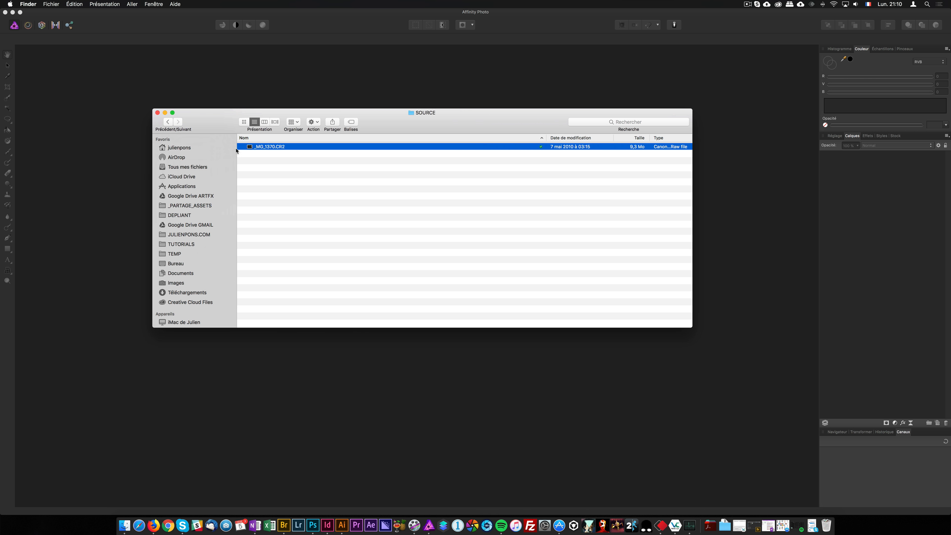
click(304, 168)
drag(270, 146, 104, 251)
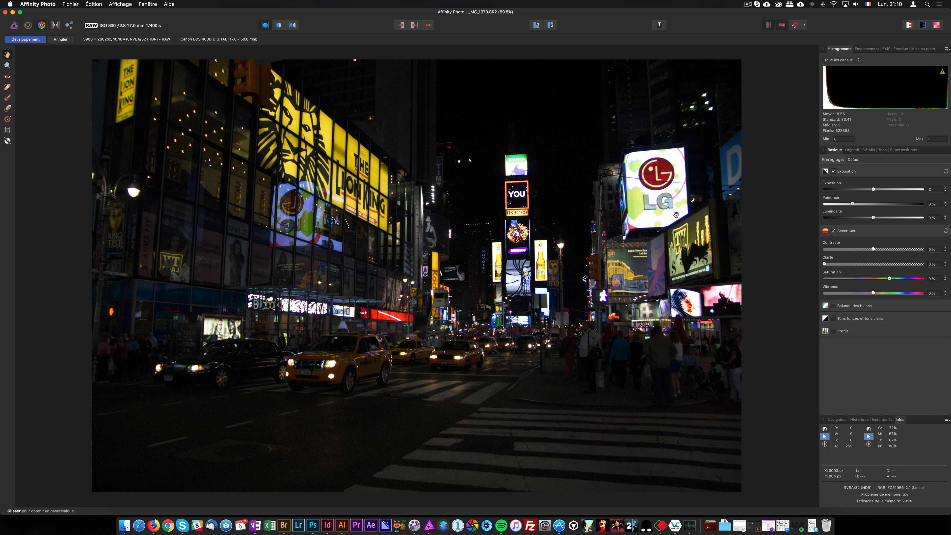
- Enable shadow and highlight correction, raise the exposure to 0.831 and lift the shadows to 26%
click(834, 319)
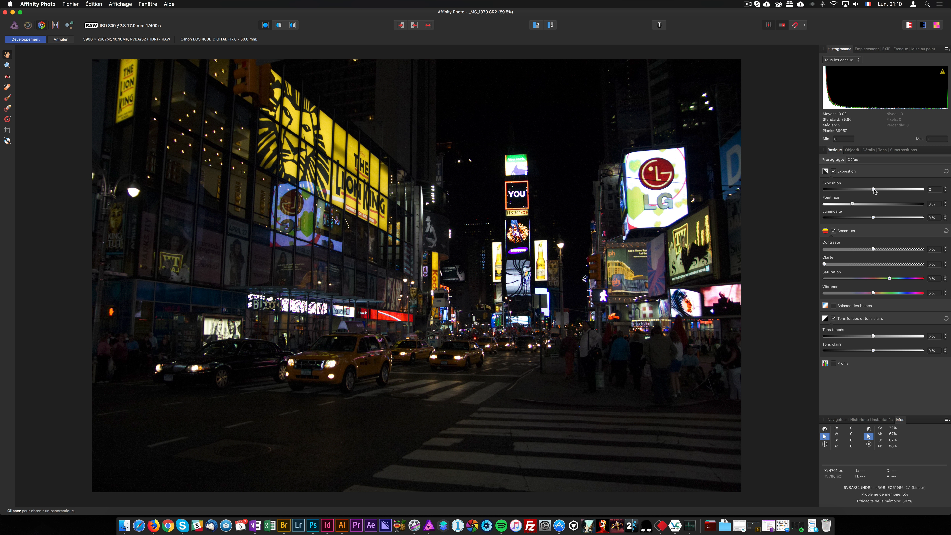
drag(874, 189, 896, 191)
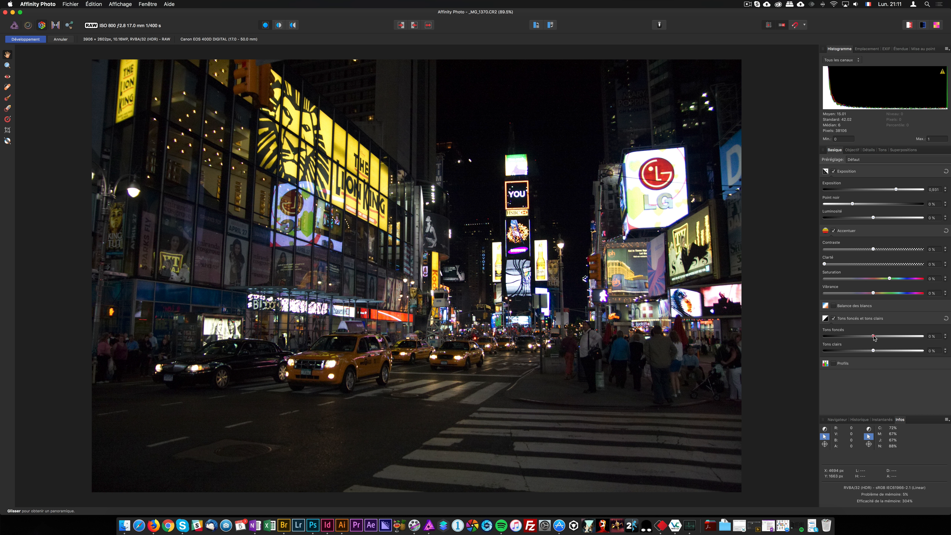
mouse_move(874, 337)
mouse_down()
mouse_move(922, 337)
mouse_move(855, 350)
mouse_move(877, 351)
mouse_up()
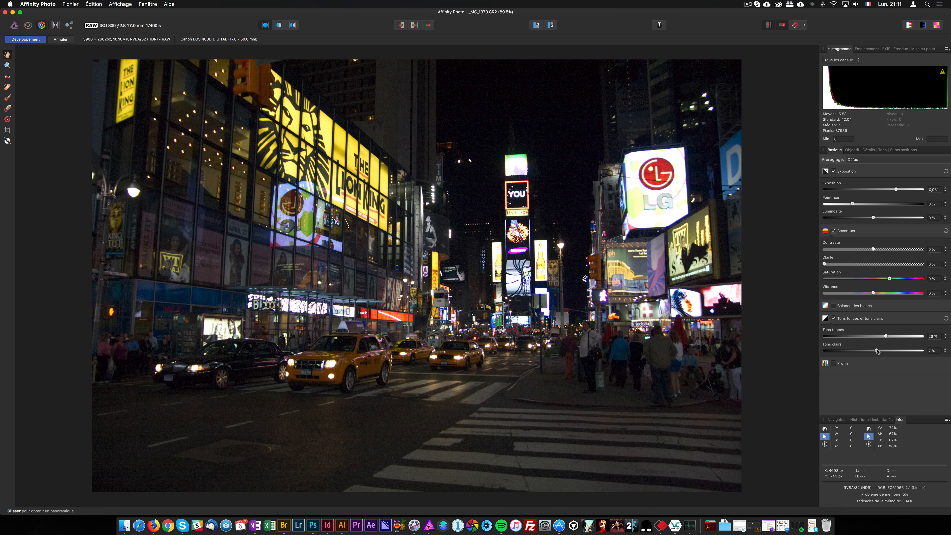
- Lower the highlights to -71%, checking the detail in the bright LG billboard
scroll(678, 193, up, 5)
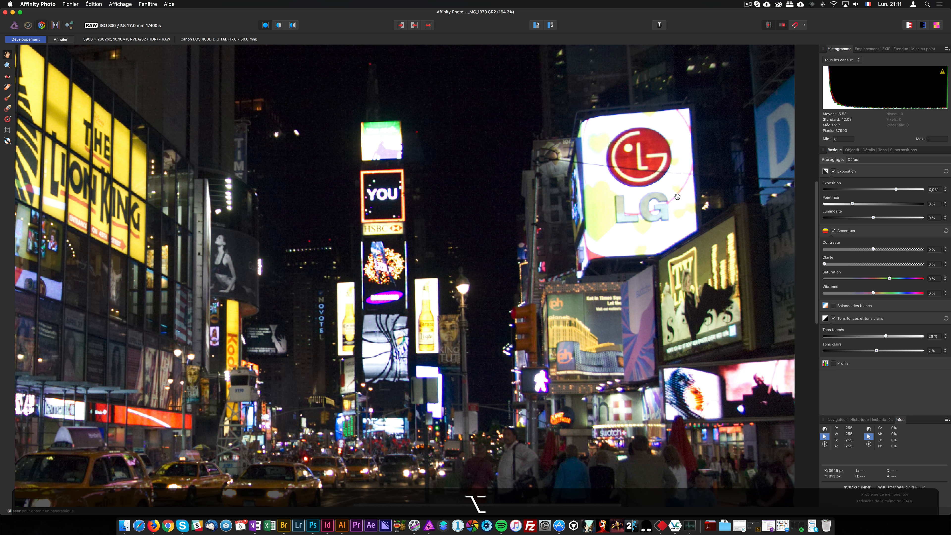
scroll(657, 215, up, 8)
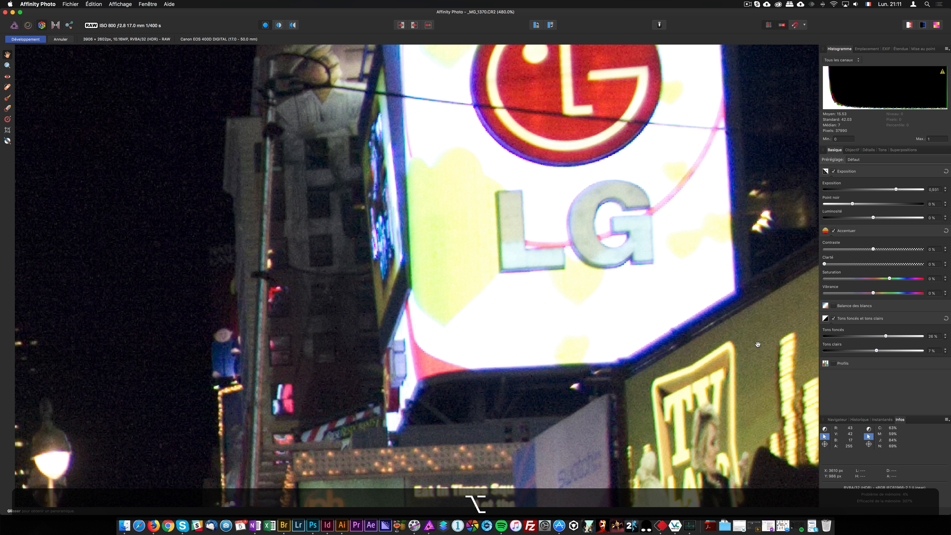
drag(877, 350, 839, 353)
alt+scroll(453, 351, down, 5)
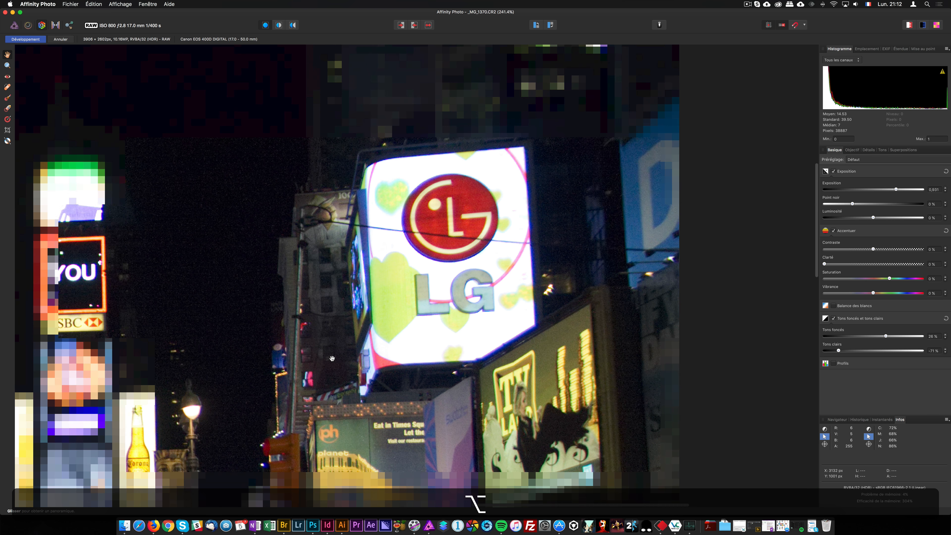
alt+scroll(332, 359, down, 3)
drag(218, 413, 520, 218)
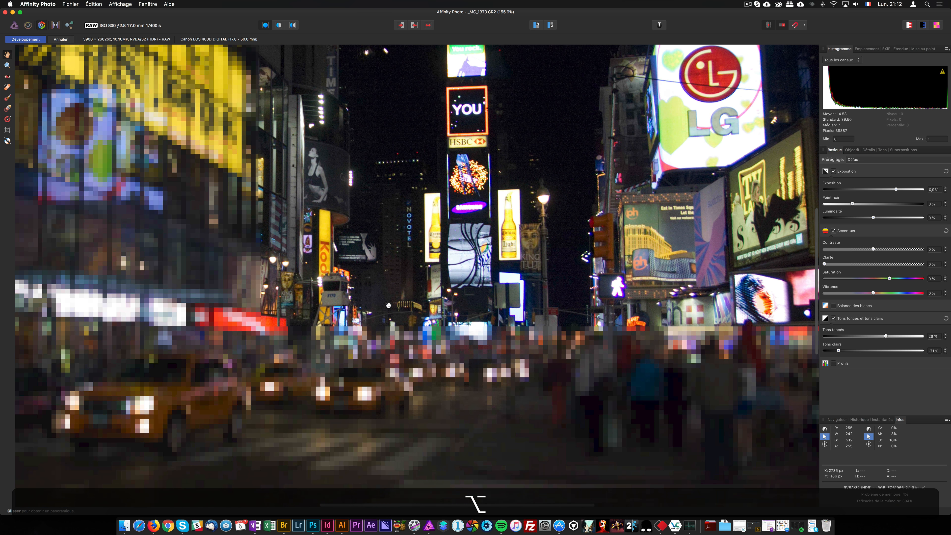
alt+scroll(348, 336, down, 1)
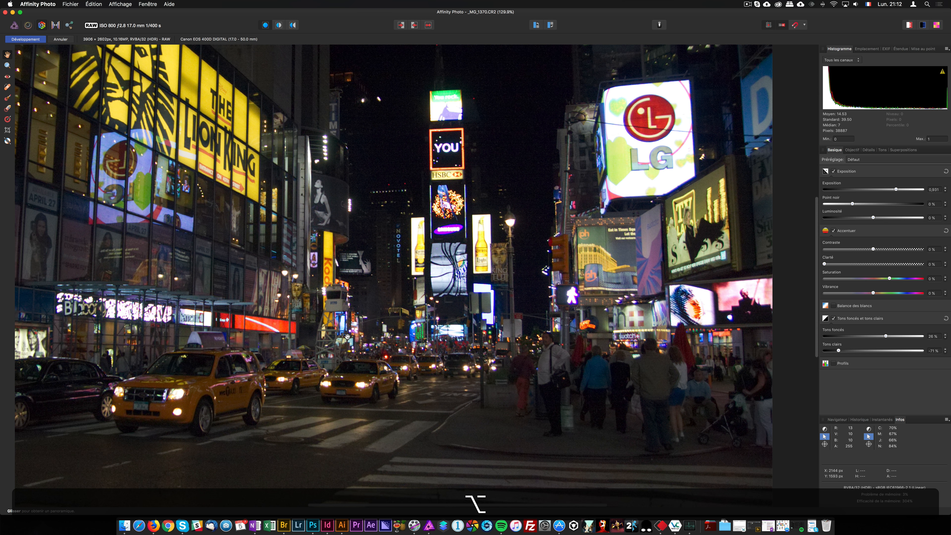
alt+scroll(347, 337, down, 2)
alt+scroll(444, 286, up, 1)
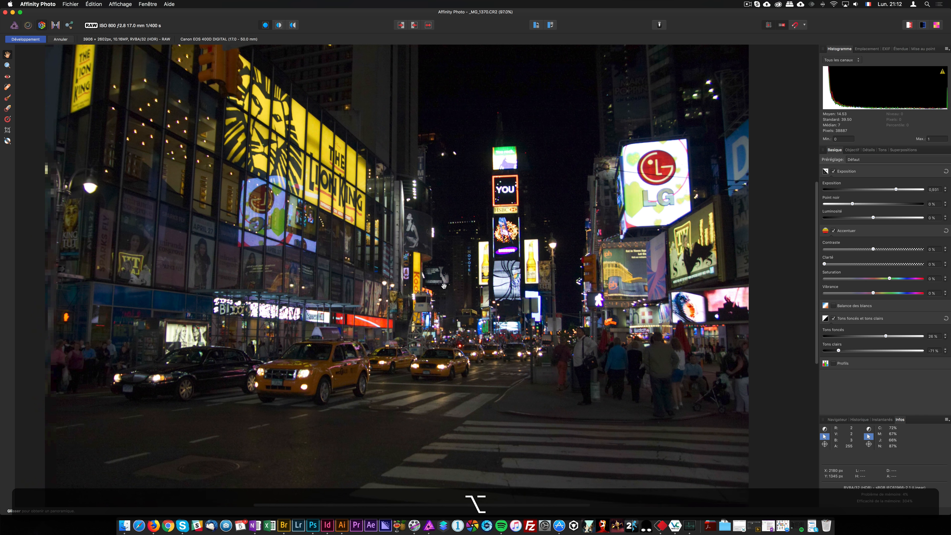
- Compare the tonal corrections with the original in a split before/after view, then return to the single view
click(279, 25)
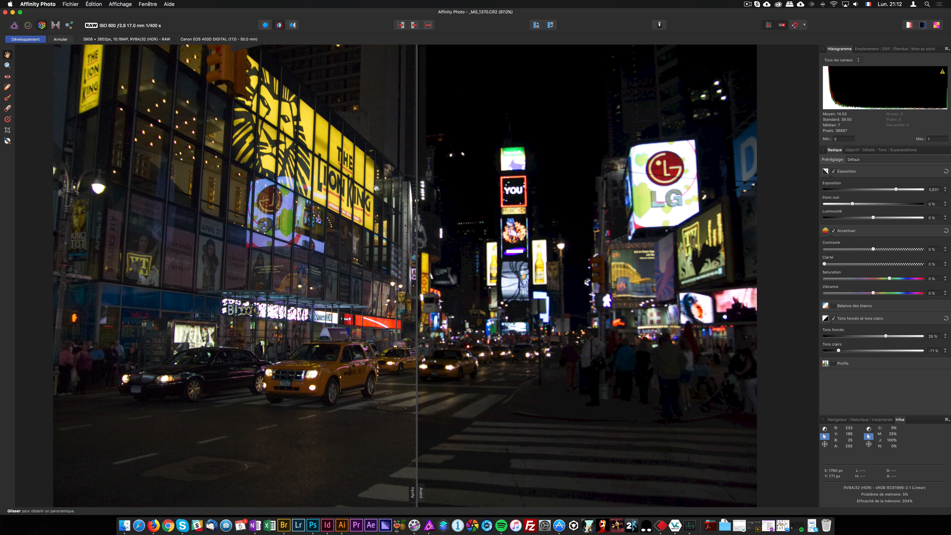
drag(418, 196, 493, 214)
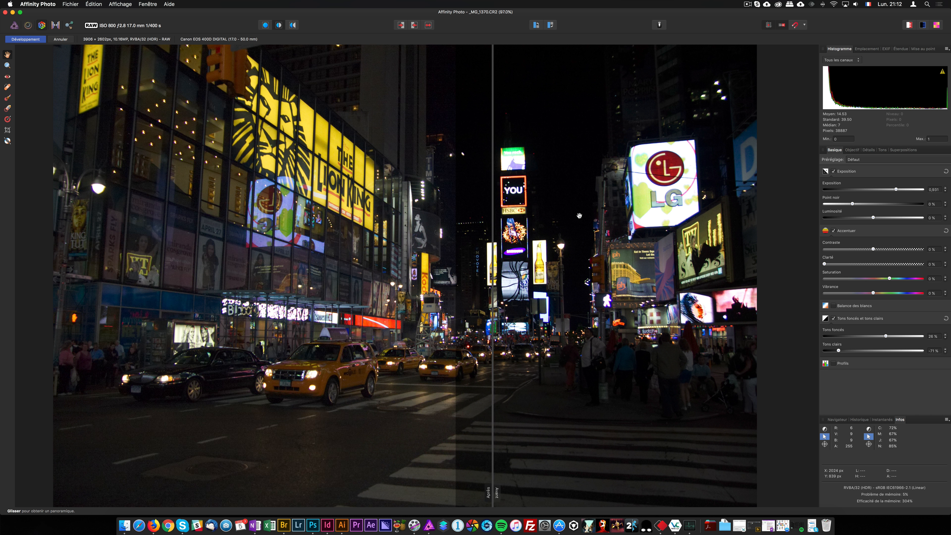
drag(579, 216, 494, 224)
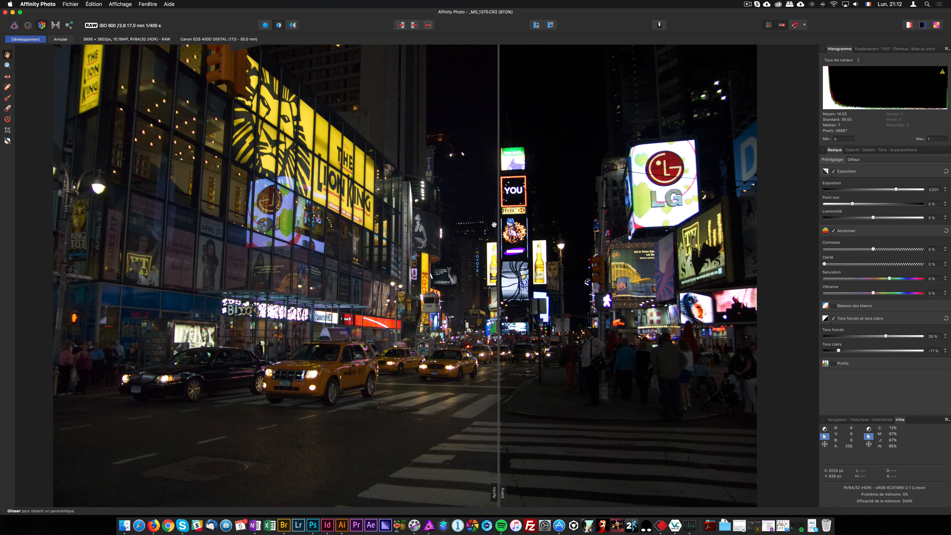
click(266, 24)
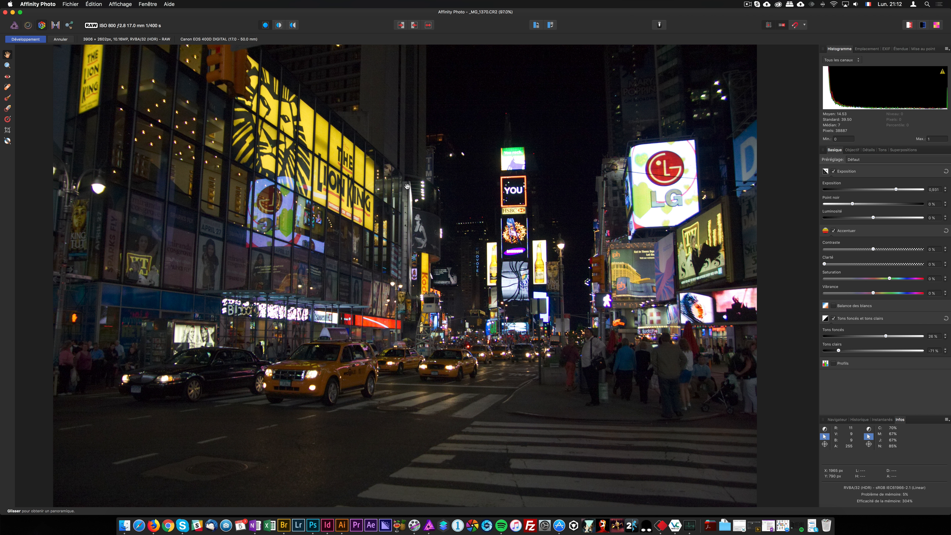
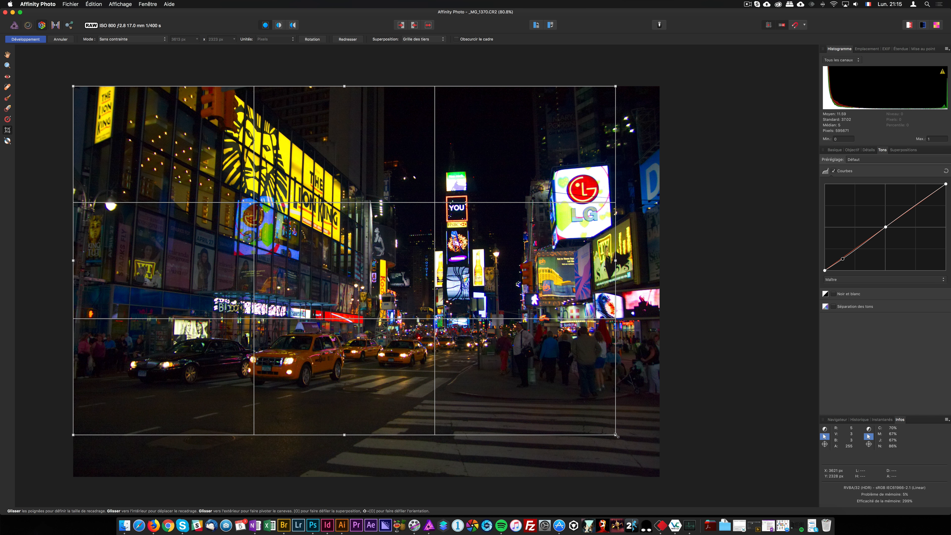
- Crop the photo to about 3622 × 2340 px from its upper-left corner and set the post-crop vignette intensity to -23%
drag(616, 435, 617, 437)
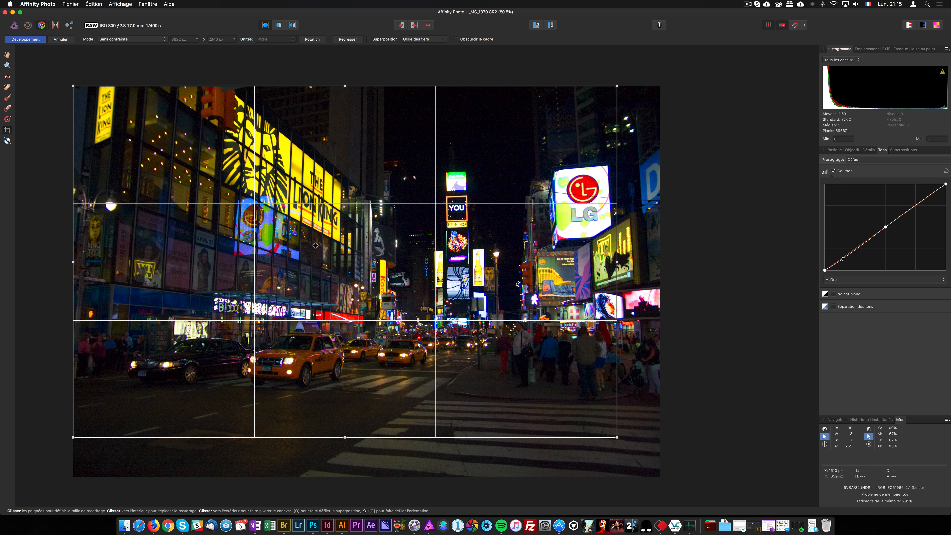
key(Return)
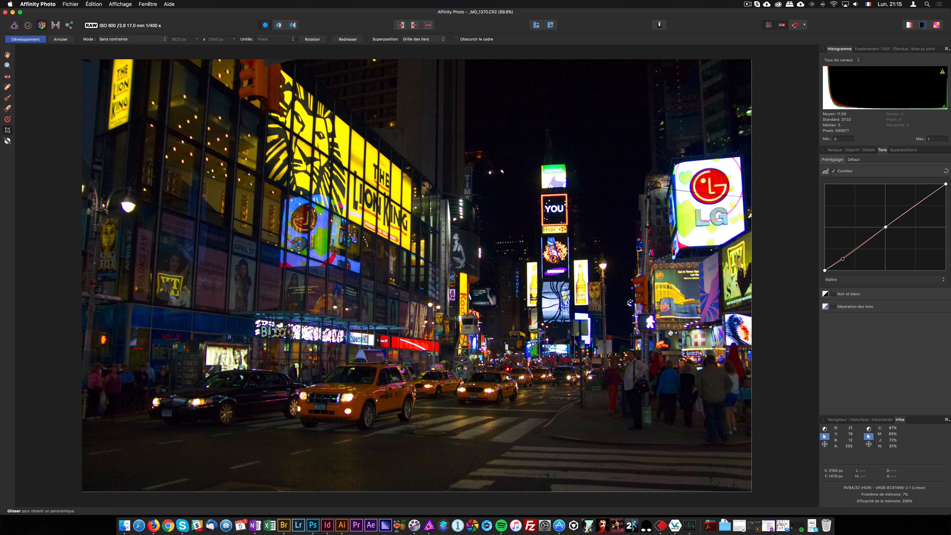
click(852, 150)
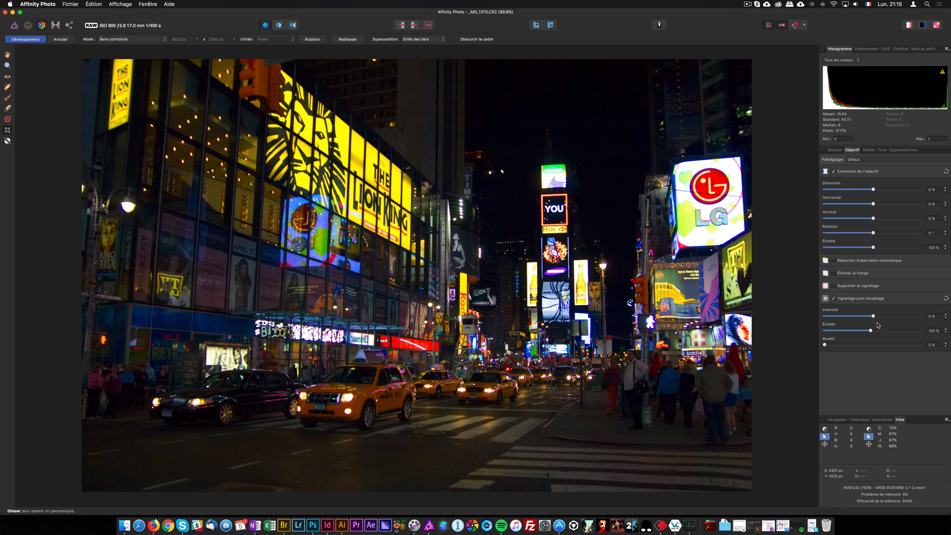
click(864, 317)
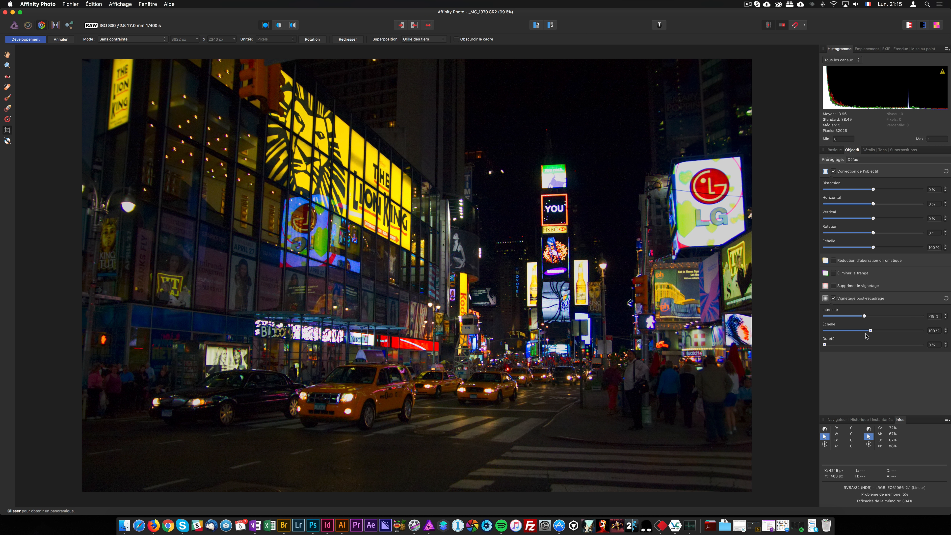
click(862, 316)
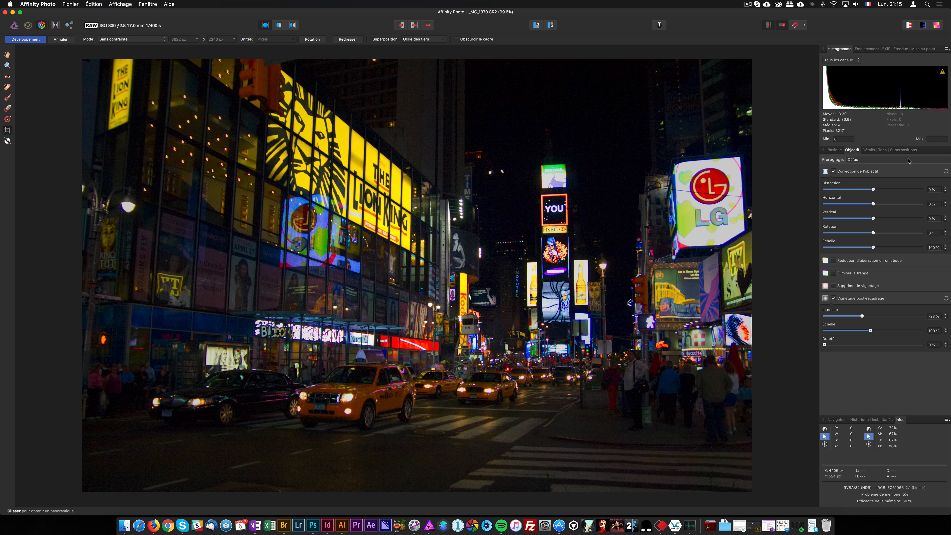
- Add a linear gradient overlay masking the right side of the scene, running from the foreground yellow taxi to just above the YOU sign
click(904, 150)
key(g)
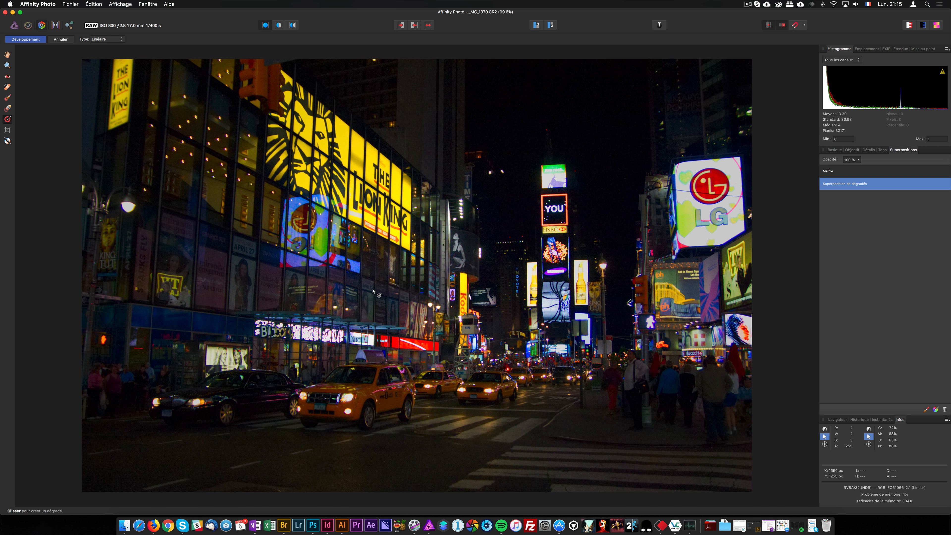
mouse_move(365, 395)
mouse_down()
mouse_move(419, 365)
mouse_move(519, 242)
mouse_up()
drag(366, 394, 353, 367)
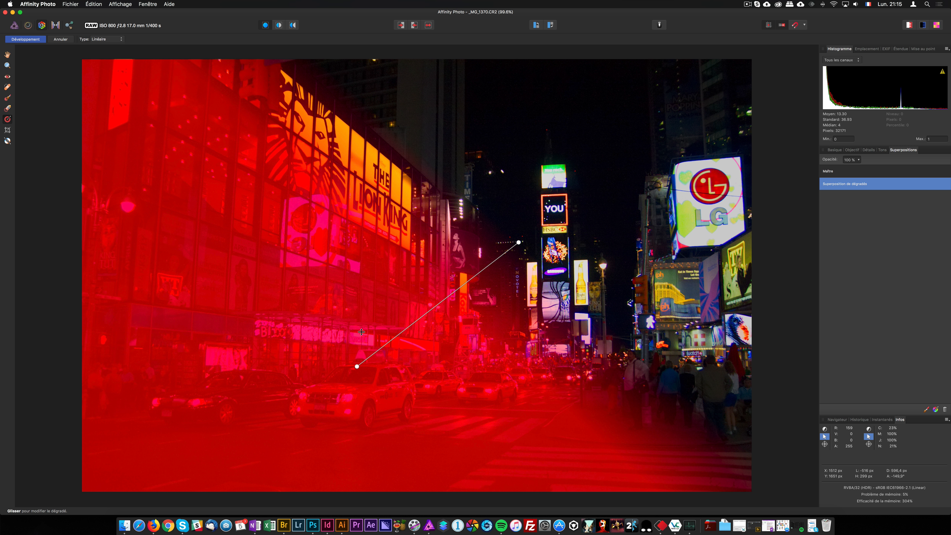
mouse_move(567, 193)
mouse_down()
mouse_move(367, 359)
mouse_move(315, 420)
mouse_up()
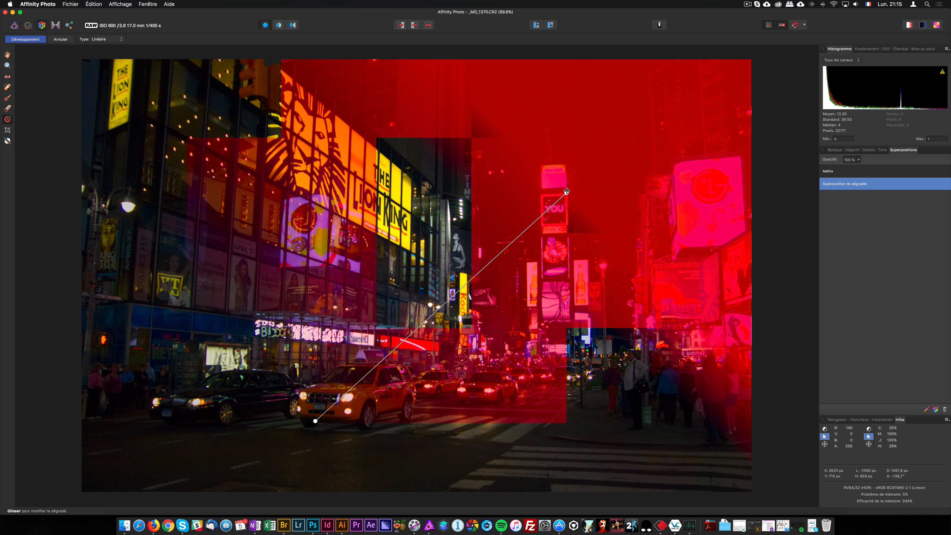
drag(570, 189, 582, 175)
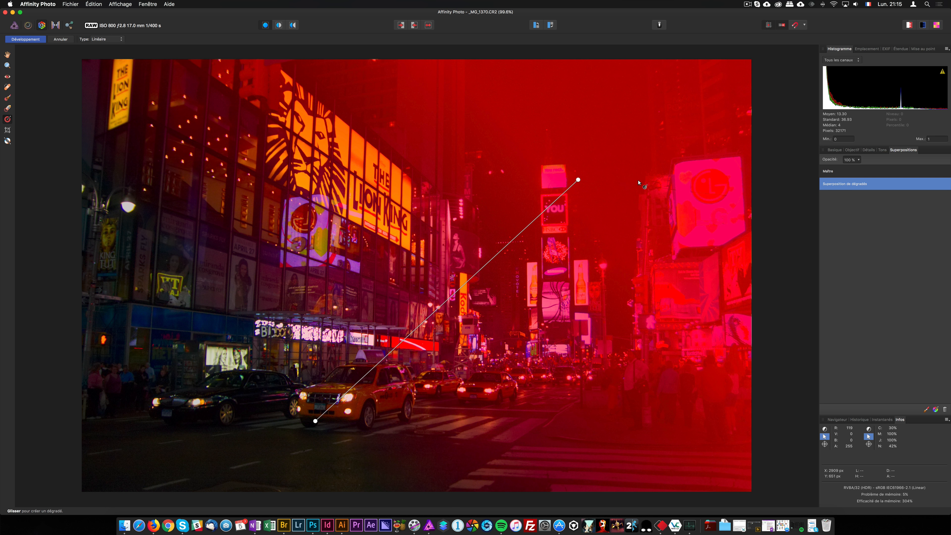
- Set the gradient overlay's exposure to 1.142 and hide its handles by switching to the Zoom tool
click(835, 150)
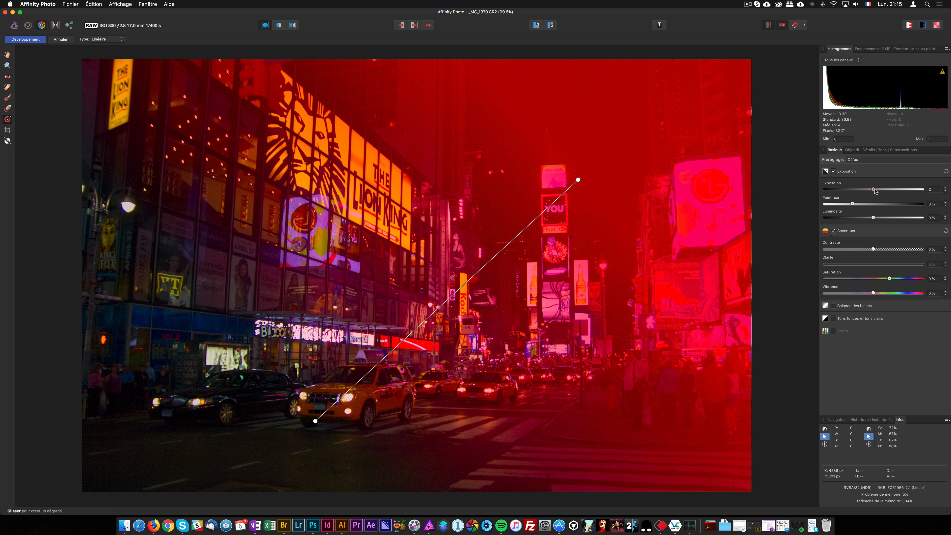
drag(879, 191, 901, 194)
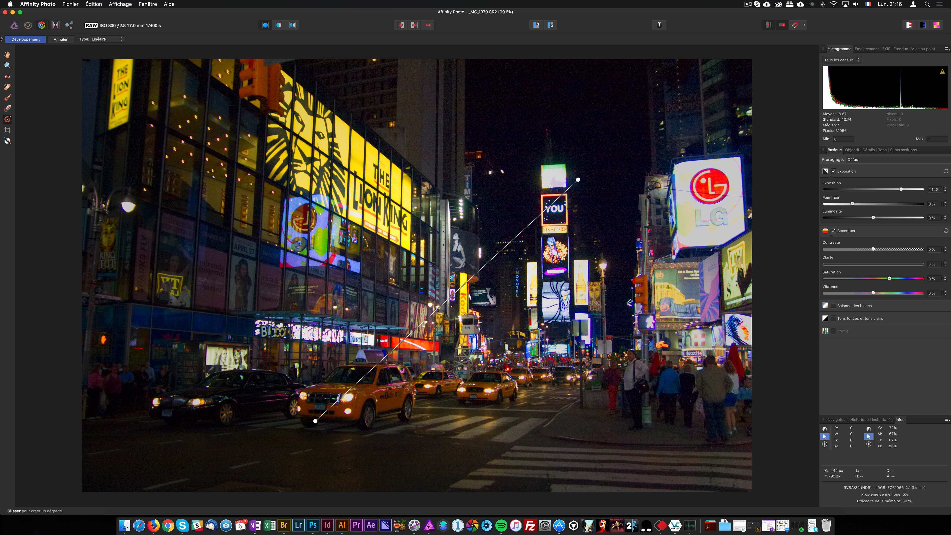
click(7, 66)
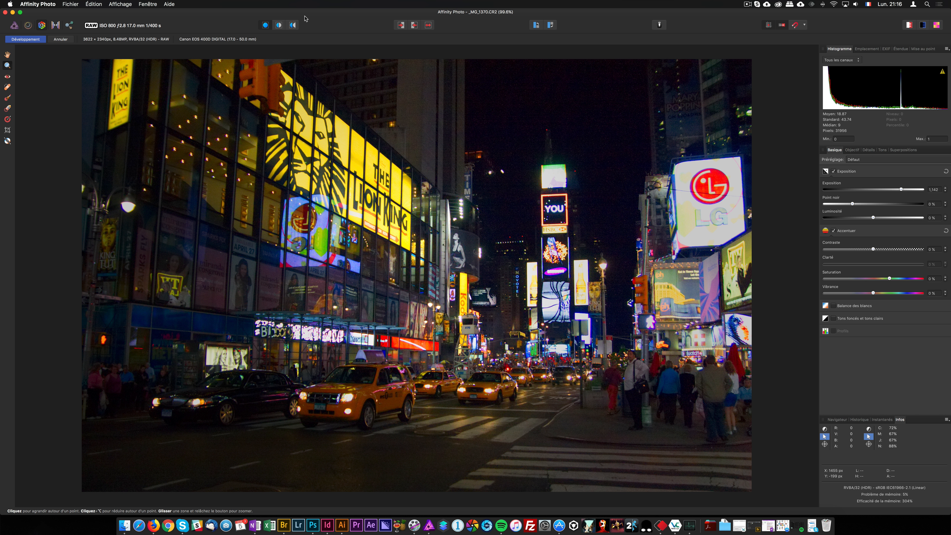
- Check the locally brightened image against the original by sweeping a split before/after divider, then restore the single view
click(279, 25)
drag(423, 196, 247, 238)
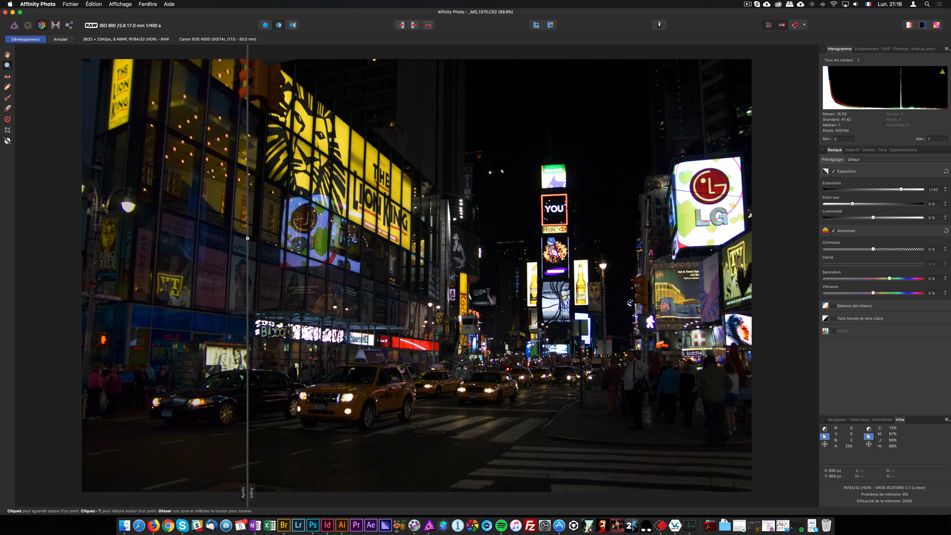
drag(248, 238, 341, 223)
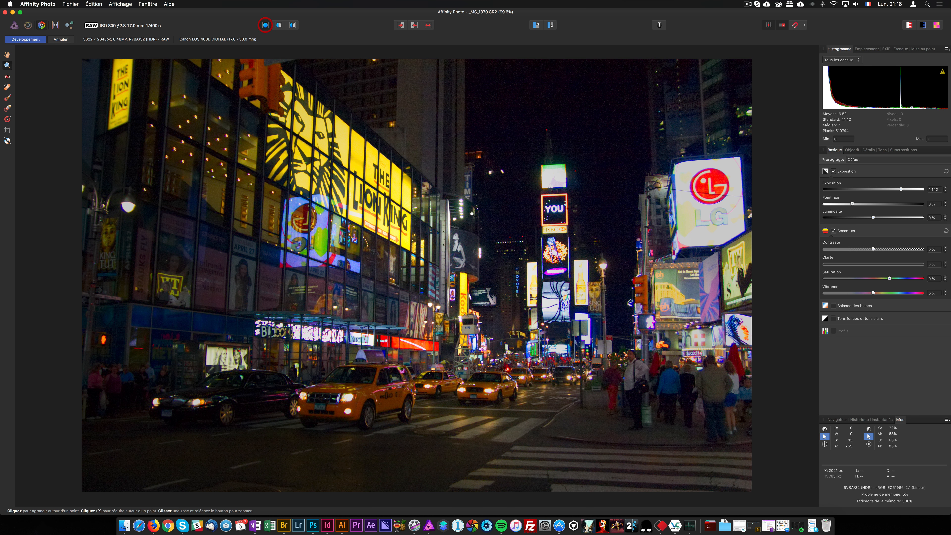
click(265, 25)
- Enable noise reduction on the master layer and set luminance to 55%, colours to 38% and details to 72%
key(super+1)
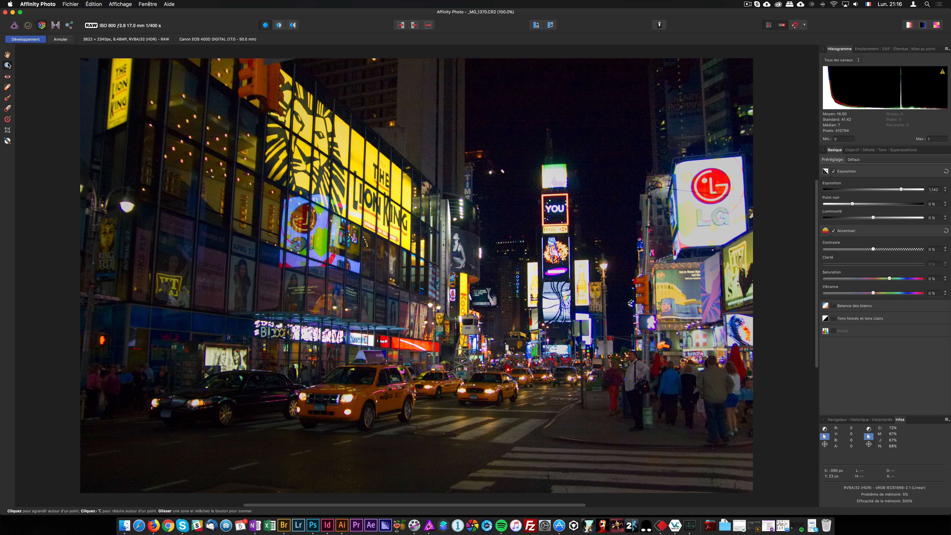
scroll(604, 208, up, 10)
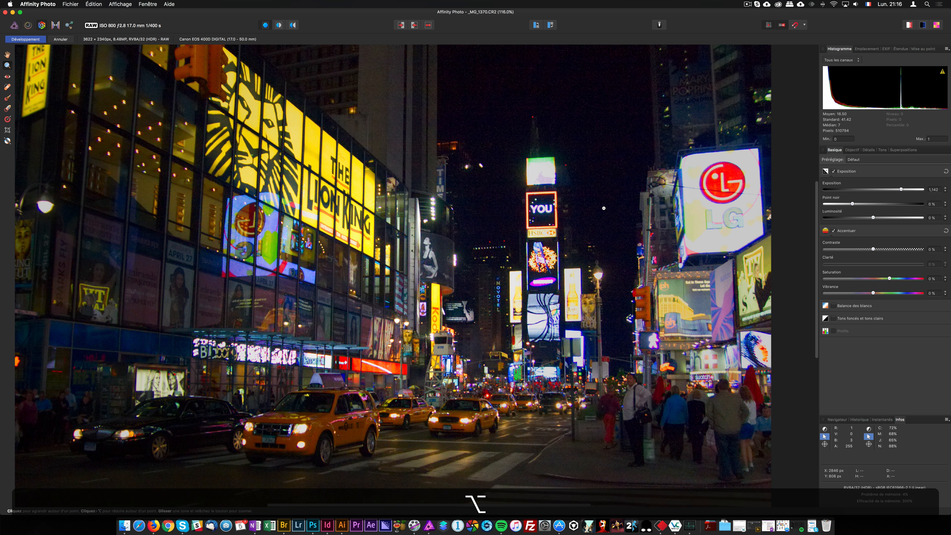
scroll(604, 207, down, 3)
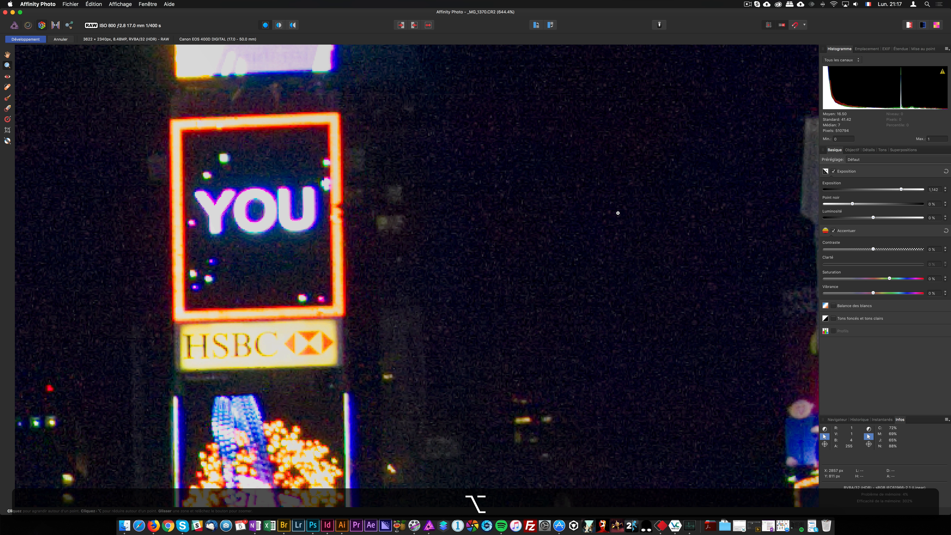
click(869, 151)
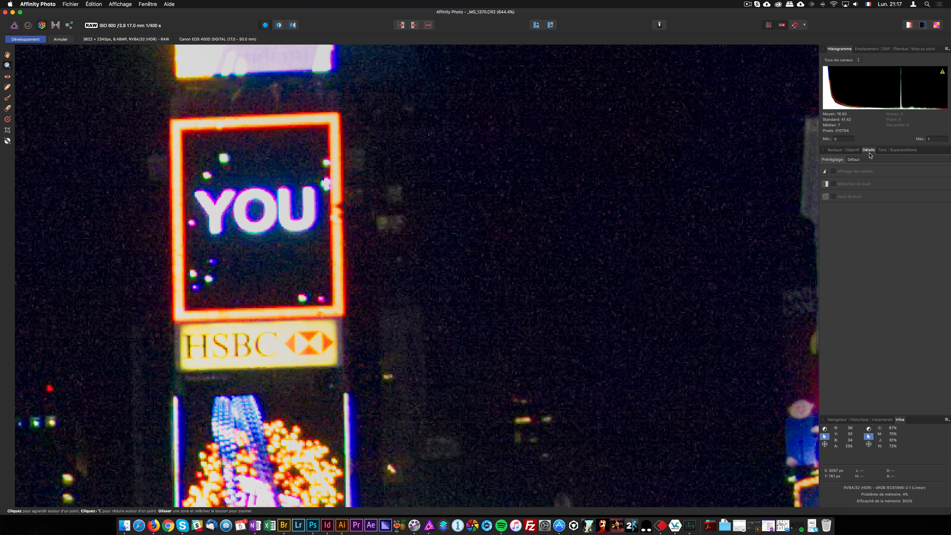
click(907, 150)
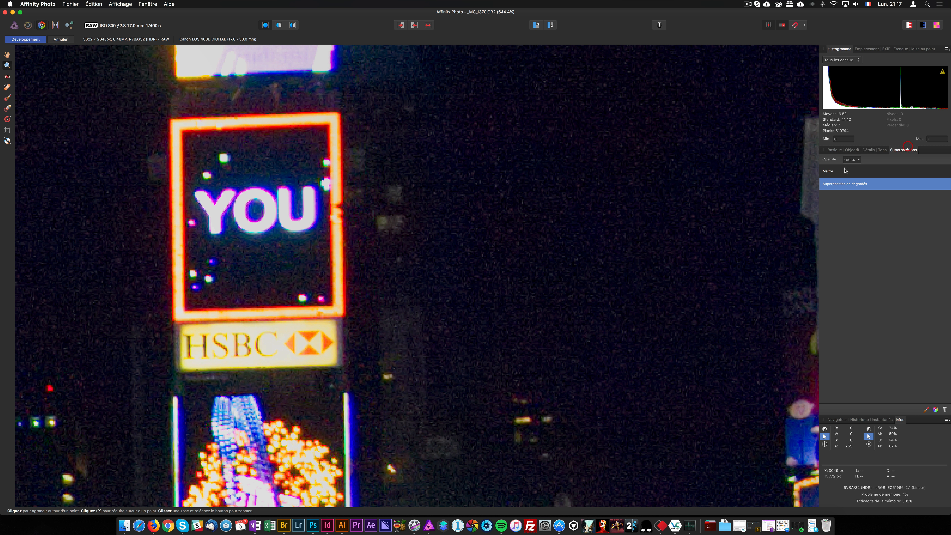
click(864, 151)
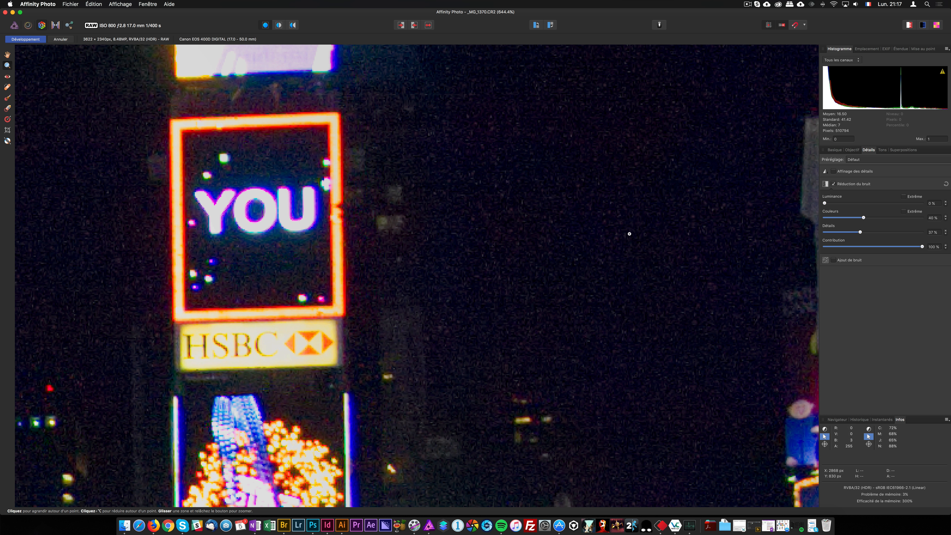
drag(825, 203, 879, 206)
drag(864, 218, 895, 233)
- Check the noise reduction on the dark sky and street traffic, and set its luminance to 53%
alt+click(416, 346)
alt+click(417, 346)
alt+click(416, 346)
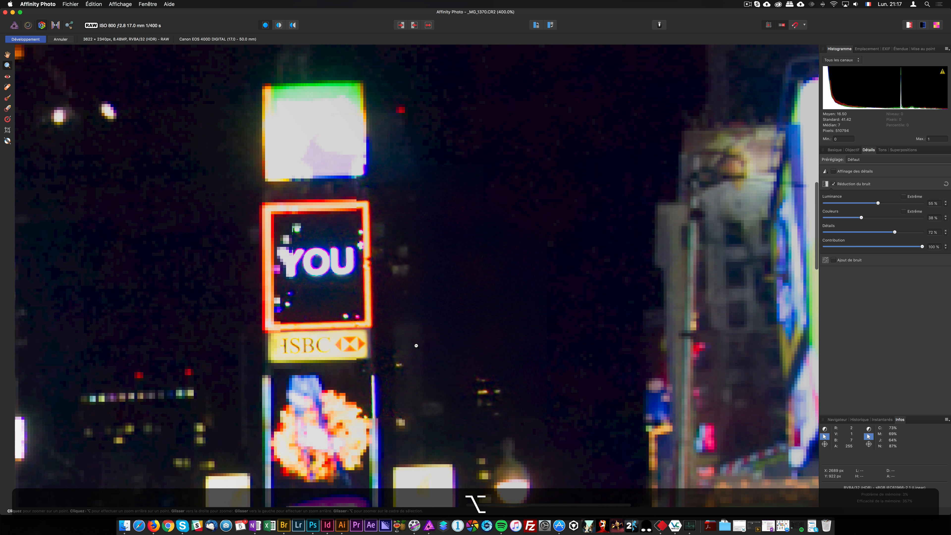
alt+click(417, 347)
scroll(637, 296, down, 5)
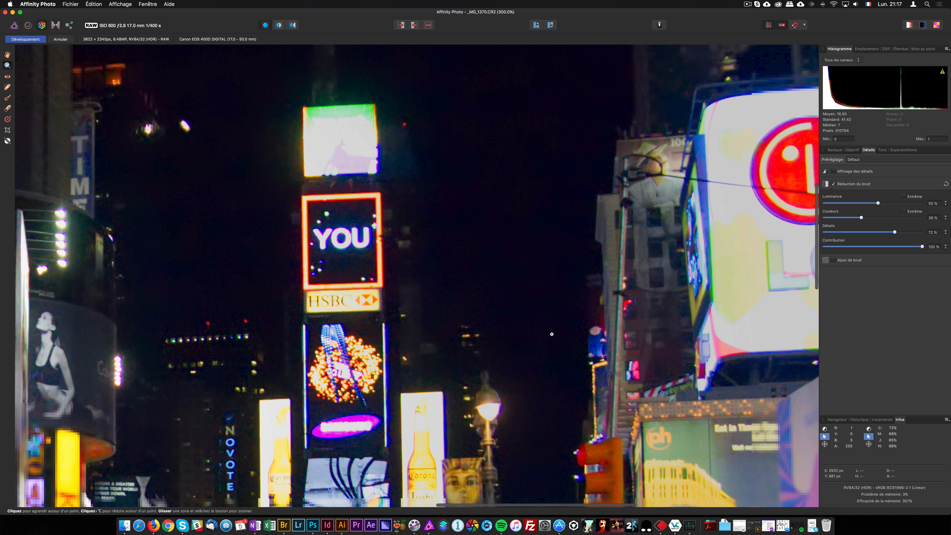
scroll(552, 333, down, 10)
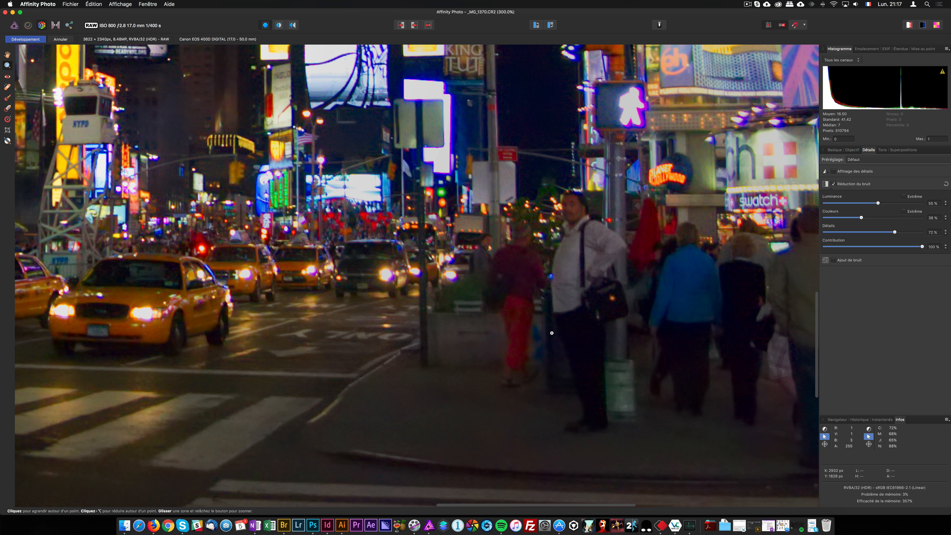
drag(378, 331, 574, 236)
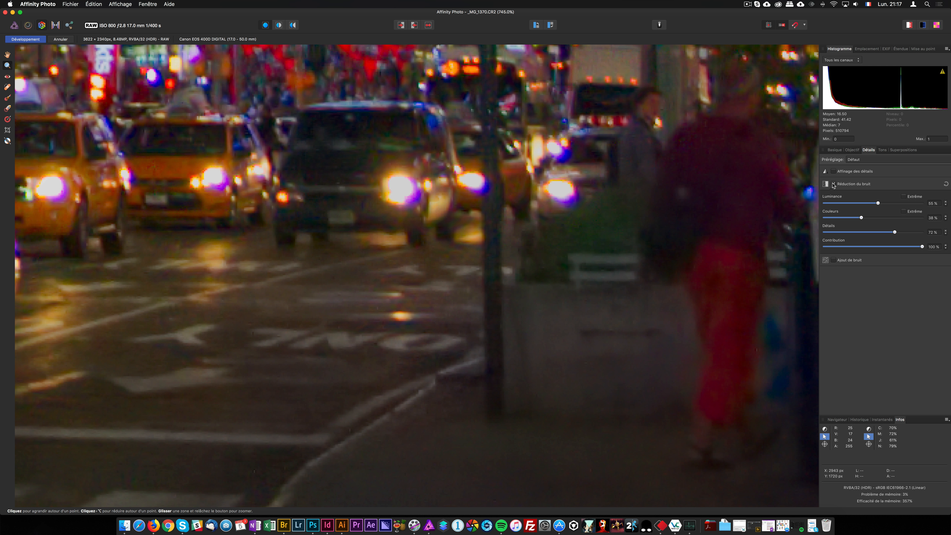
mouse_move(869, 203)
mouse_down()
mouse_move(842, 205)
mouse_move(878, 206)
mouse_up()
- Examine the noise-reduced street and pedestrians close up, and at progressively smaller magnifications down to 75%
scroll(173, 163, up, 8)
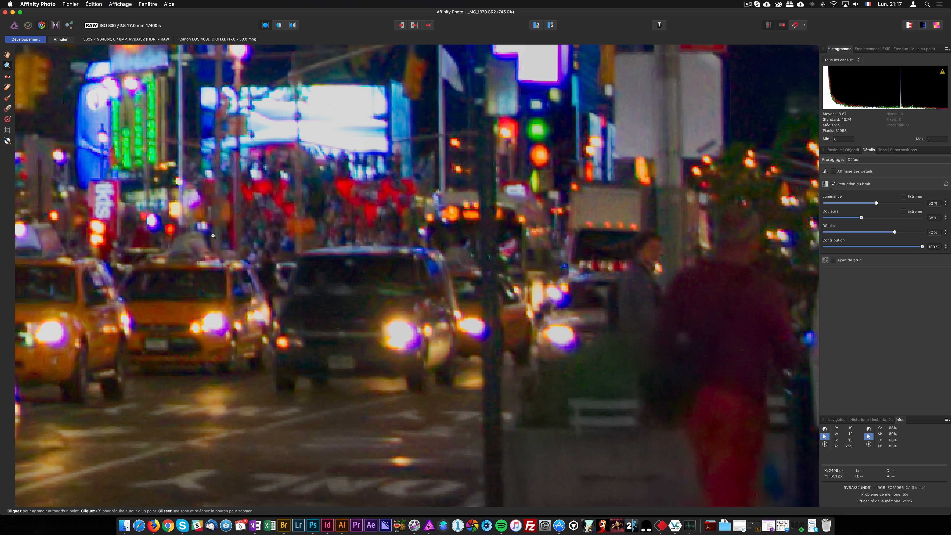
alt+click(248, 237)
alt+click(249, 236)
alt+click(251, 234)
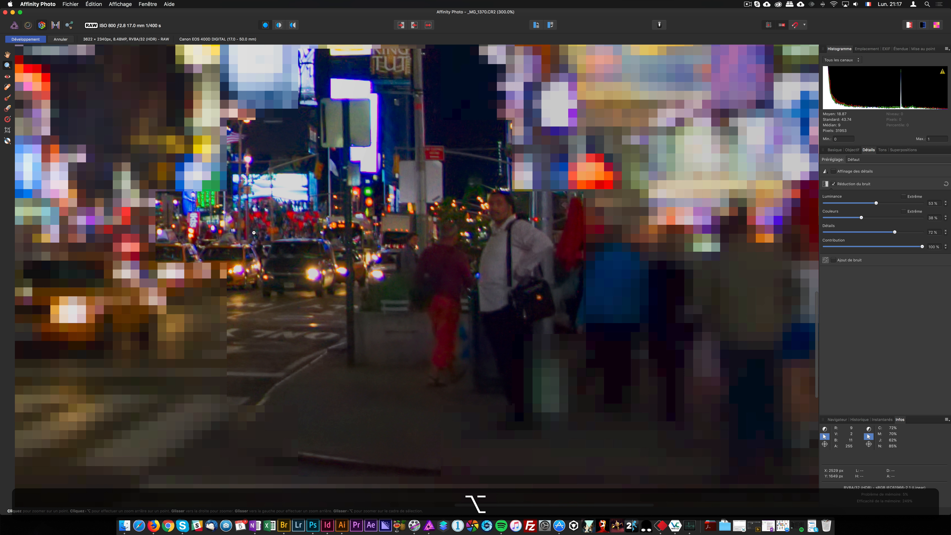
alt+click(253, 232)
alt+click(254, 233)
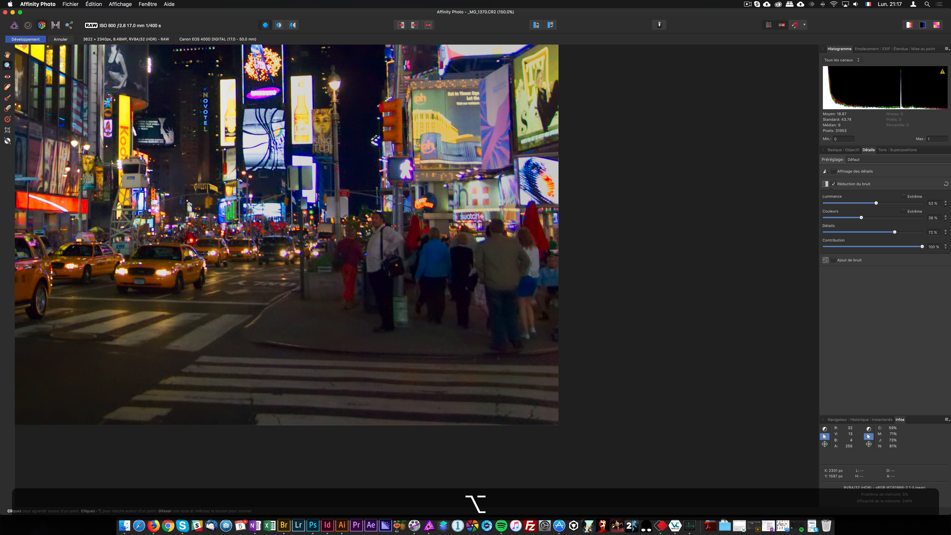
key(space)
drag(261, 188, 360, 249)
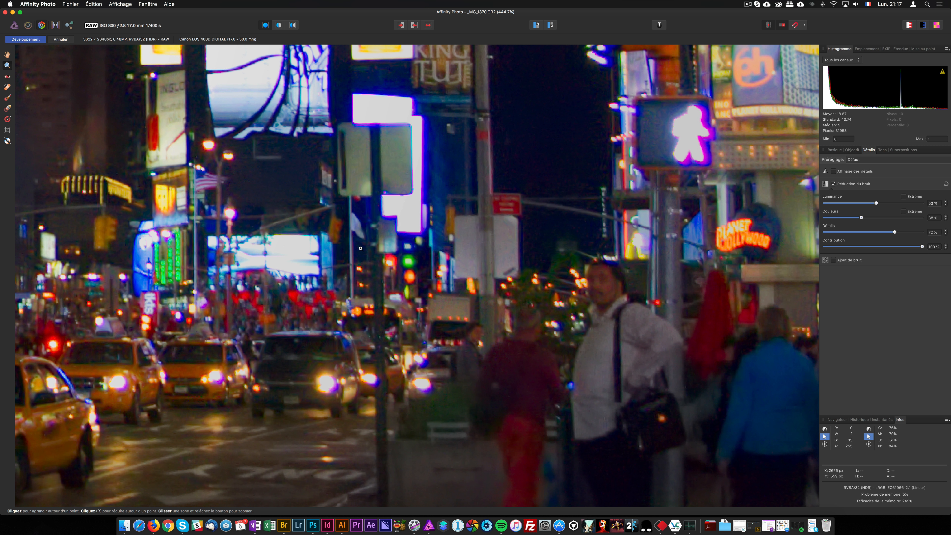
alt+click(222, 195)
alt+click(236, 218)
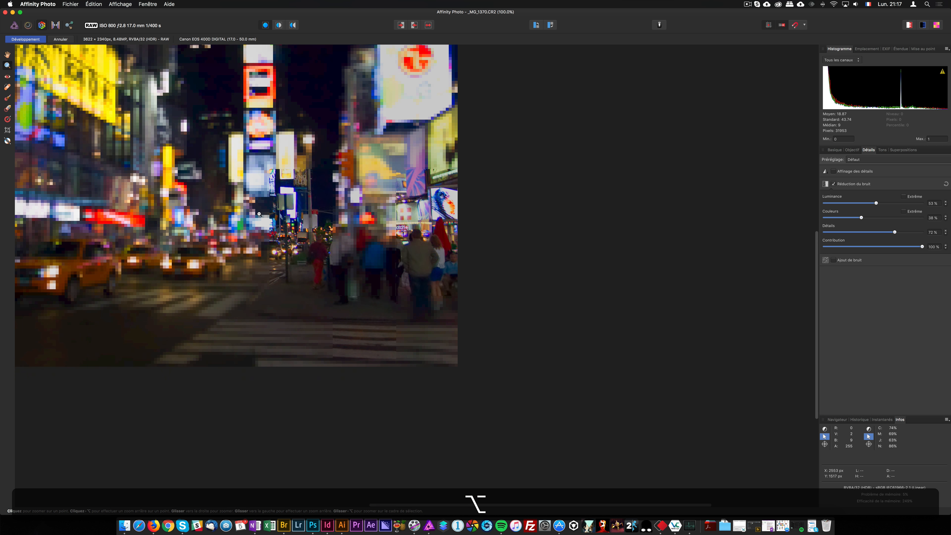
alt+click(248, 241)
scroll(249, 241, up, 3)
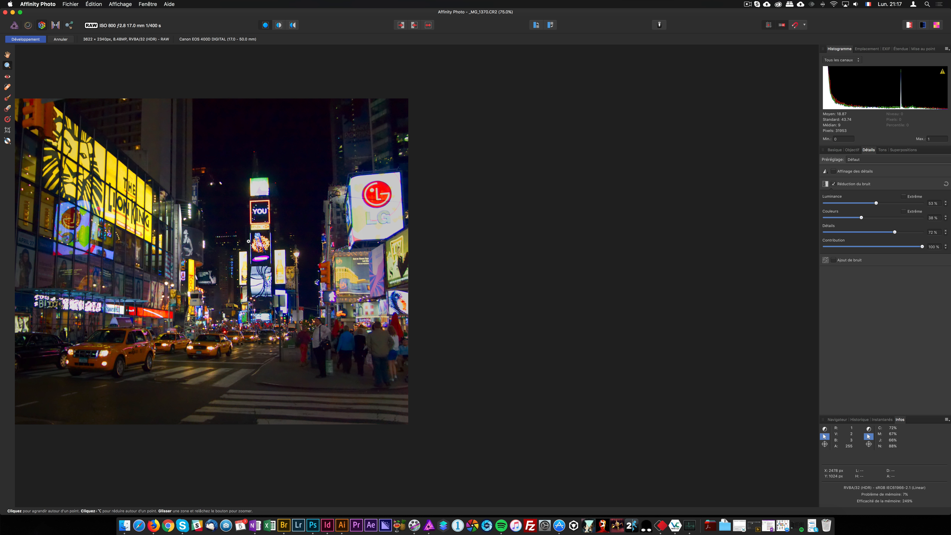
- Compare the whole photo with luminance noise reduction at 0%, and set the luminance to 43%
key(space)
drag(110, 178, 362, 196)
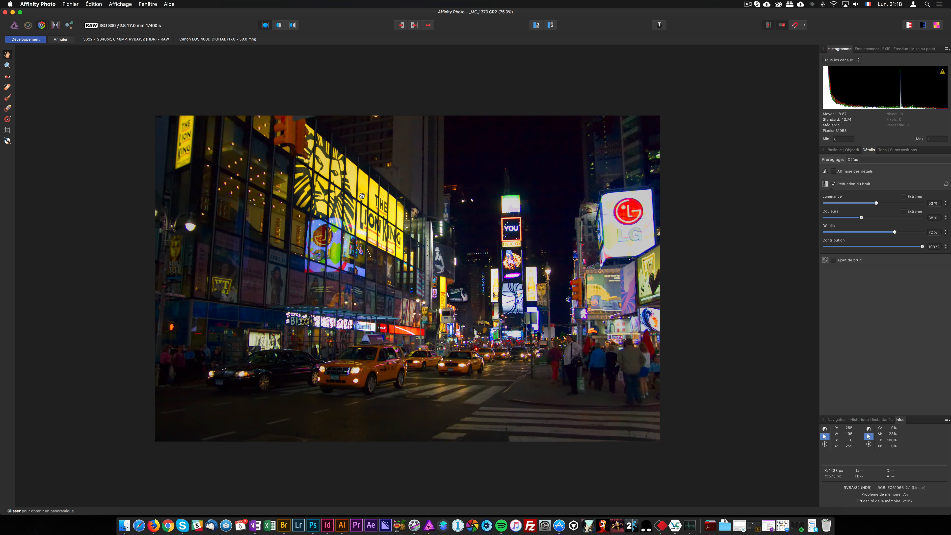
drag(876, 203, 760, 197)
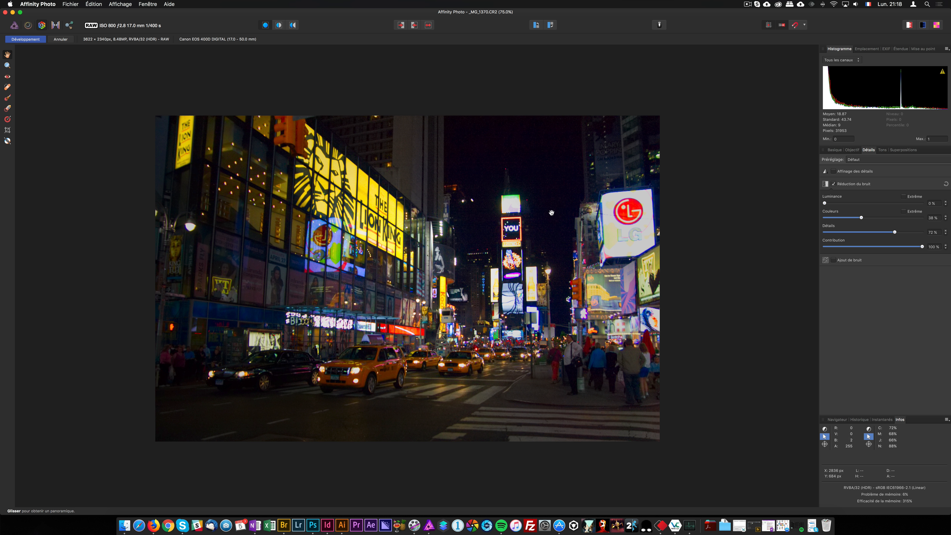
drag(825, 203, 867, 204)
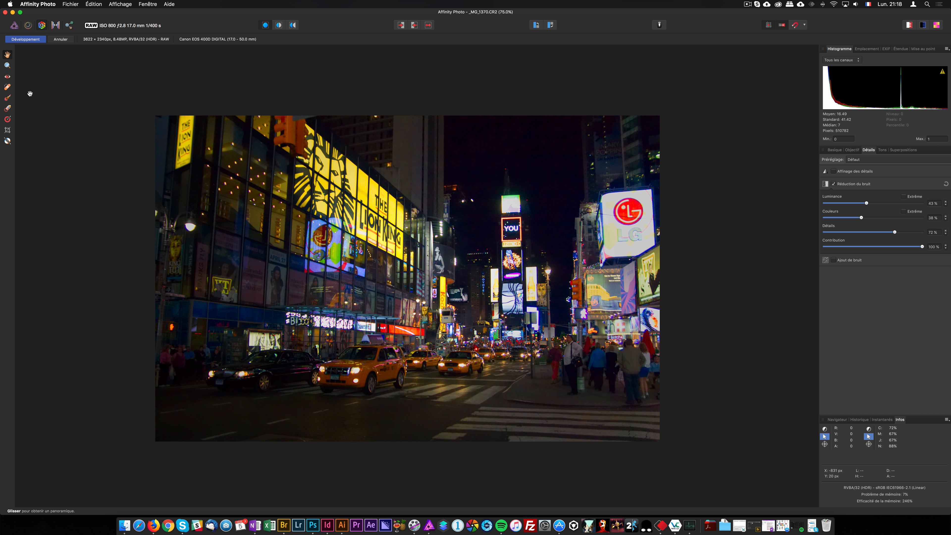
- Inspect the billboards, sky and street lamp at actual size for remaining noise, and fit the photo to the window
click(141, 3)
mouse_move(131, 4)
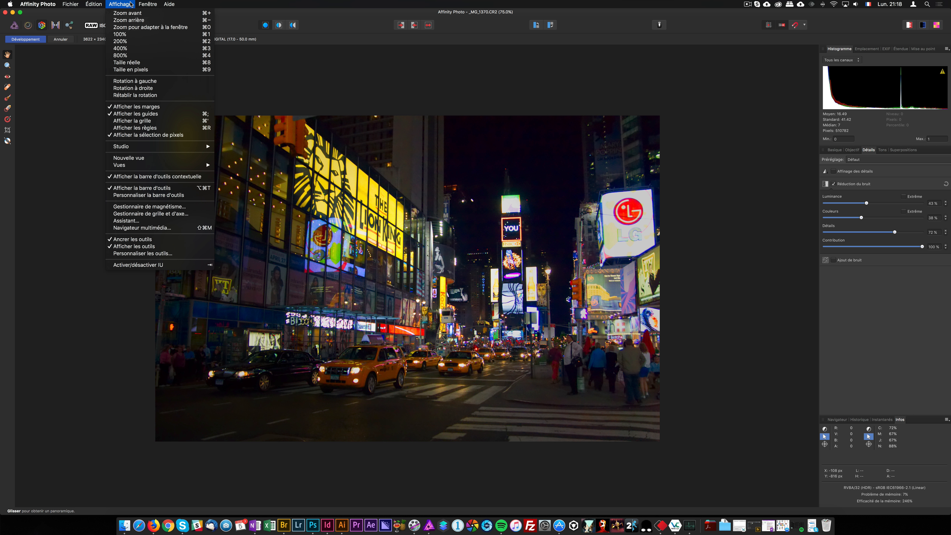
click(127, 62)
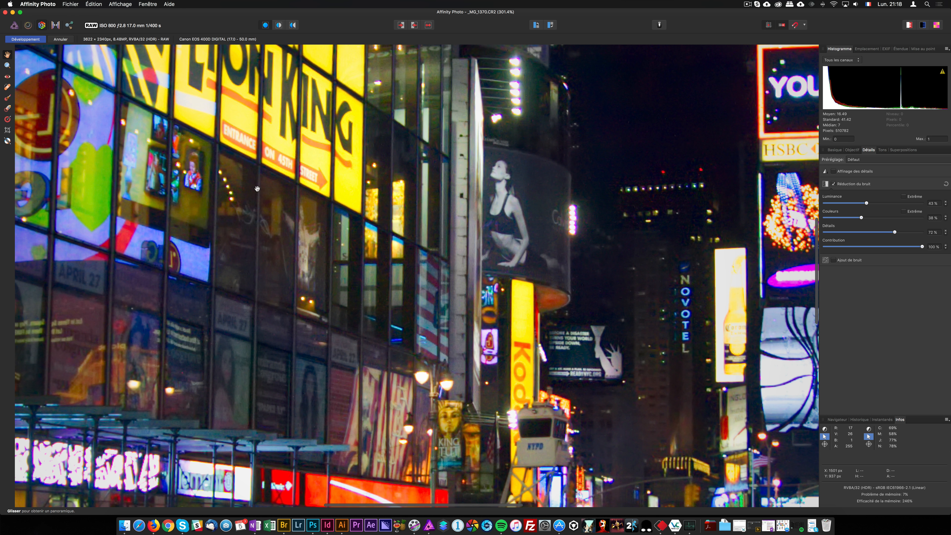
scroll(257, 188, right, 7)
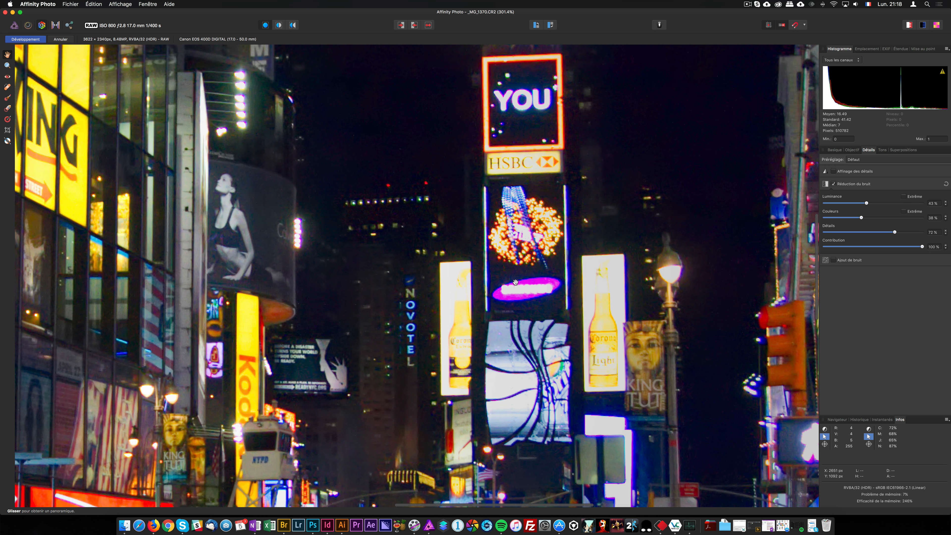
scroll(515, 282, right, 5)
scroll(515, 283, up, 5)
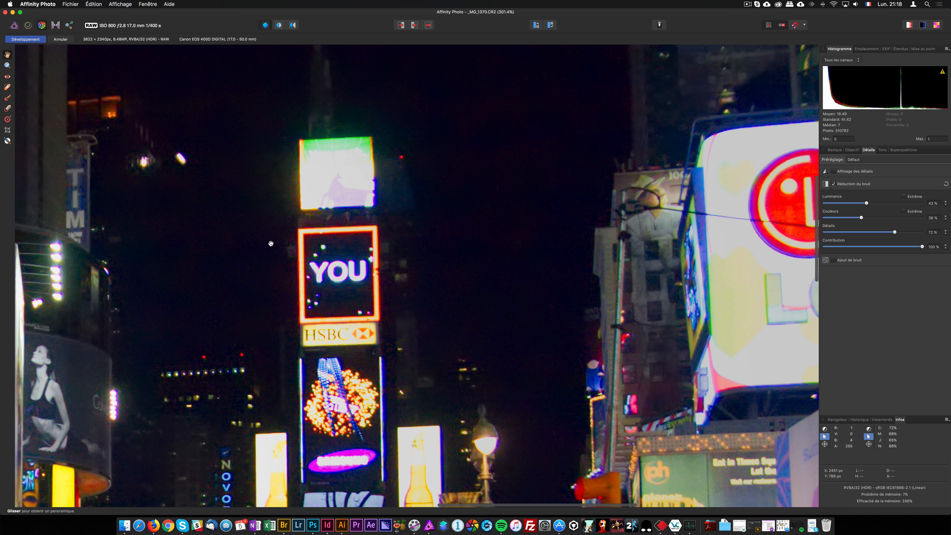
scroll(428, 360, down, 1)
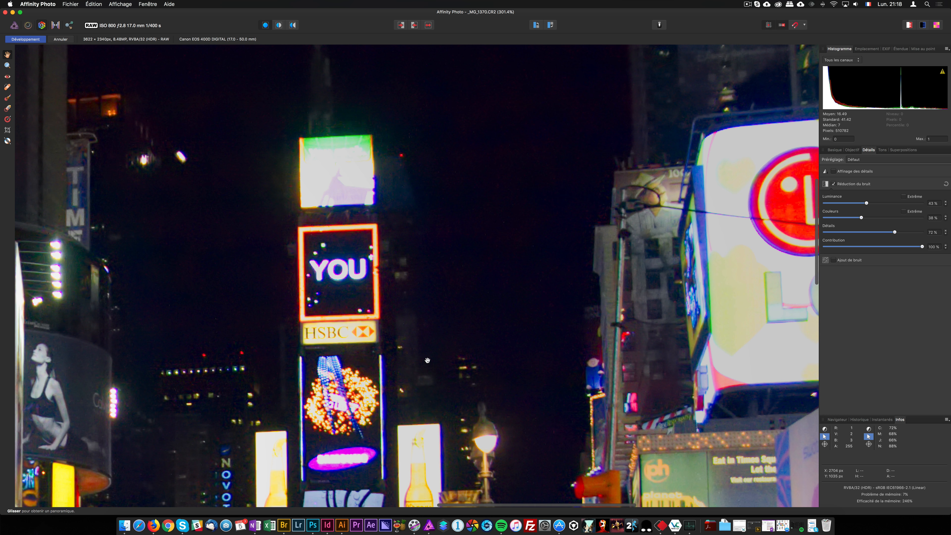
scroll(427, 361, down, 4)
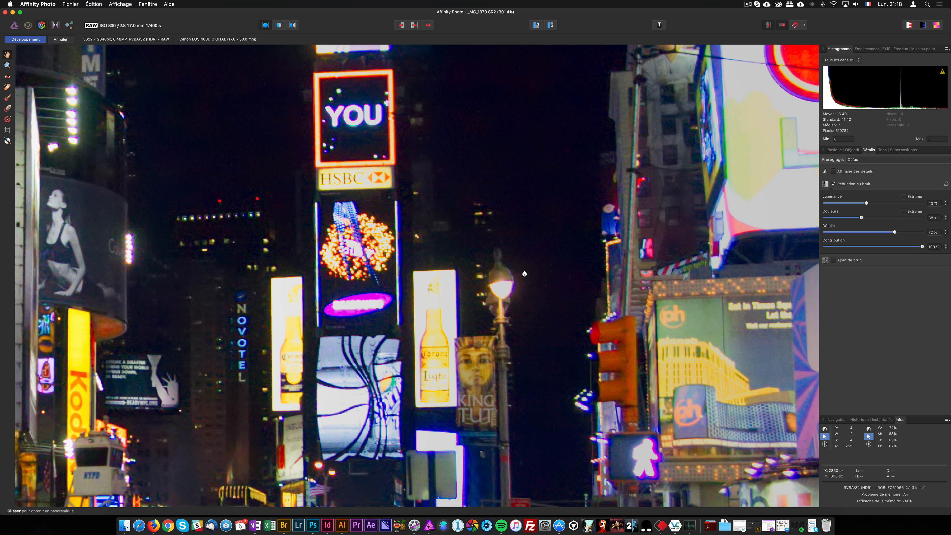
drag(271, 279, 442, 192)
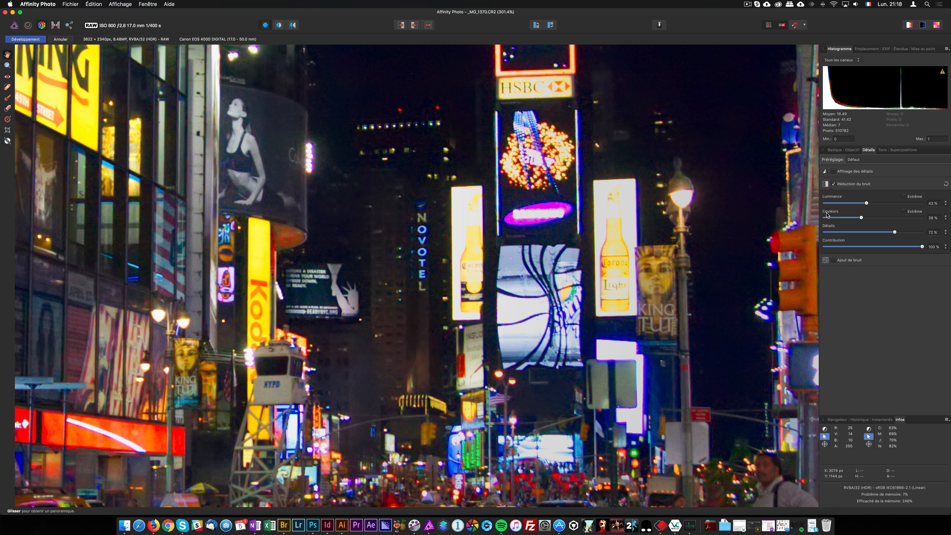
drag(714, 189, 630, 230)
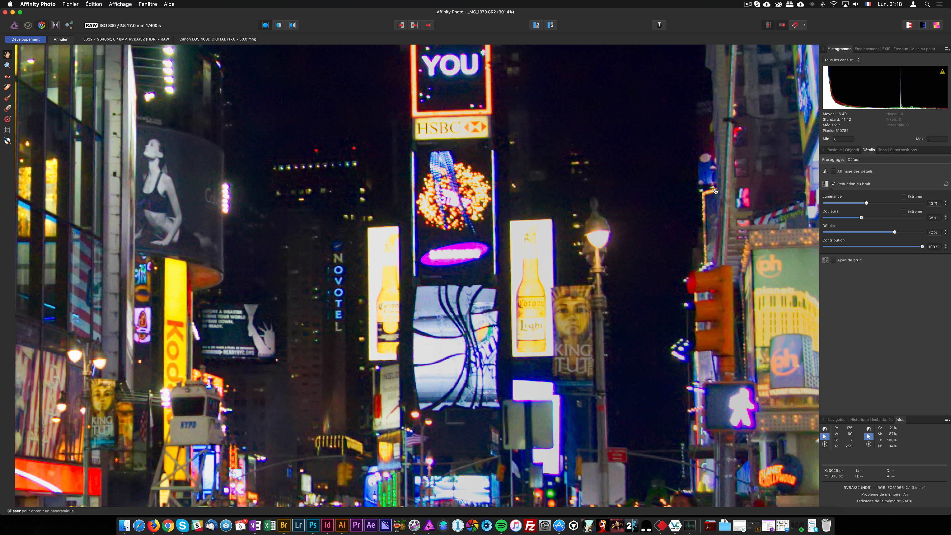
click(148, 3)
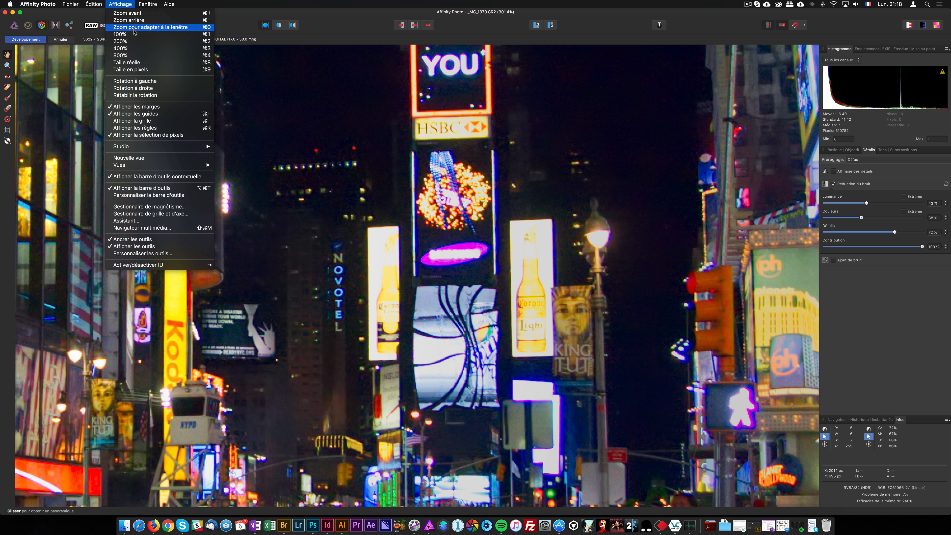
click(150, 28)
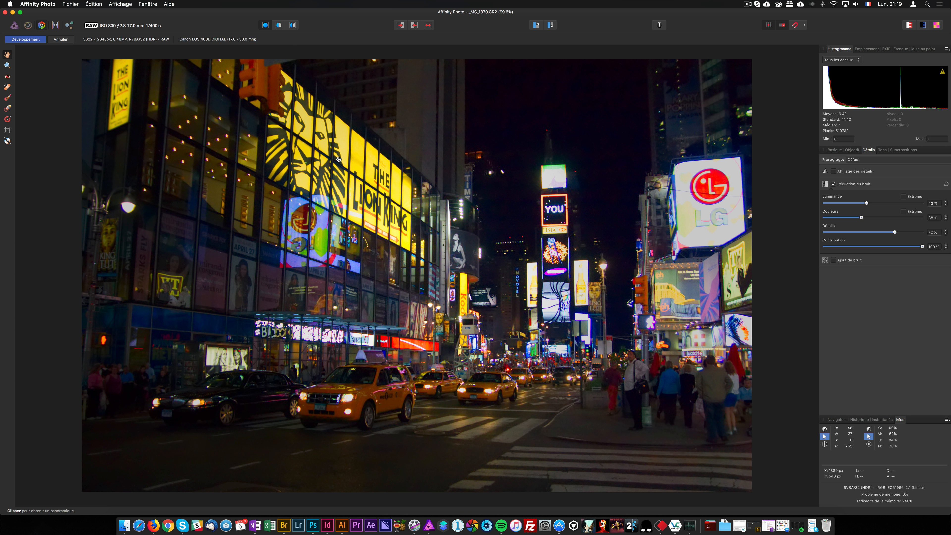
- Compare how the noise reduction looks on the whole photo at small size and on the central billboards close up
click(7, 65)
alt+click(241, 155)
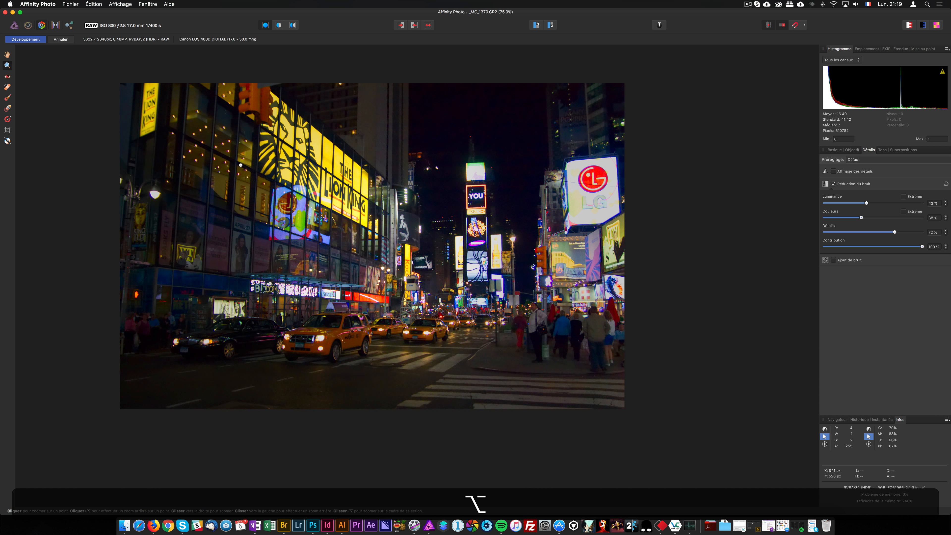
alt+click(239, 166)
alt+click(255, 186)
click(275, 191)
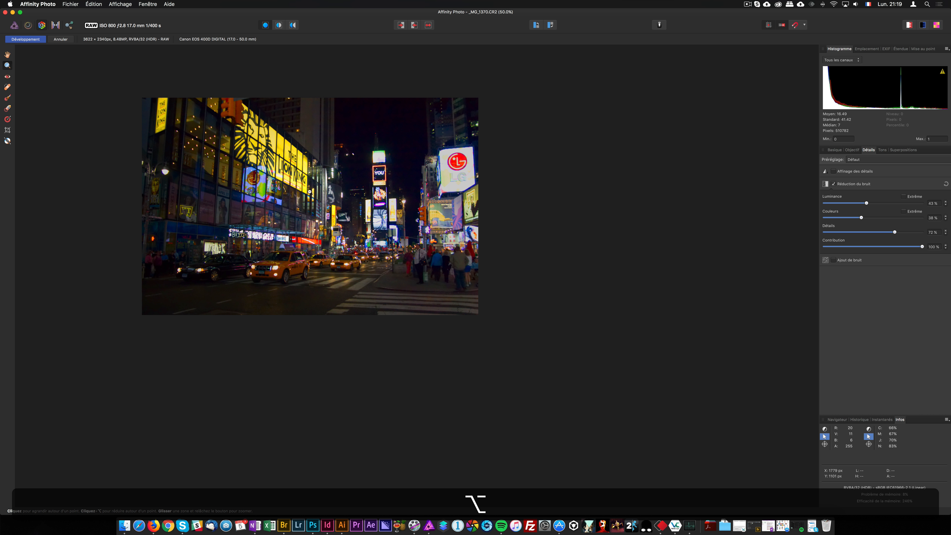
drag(331, 185, 475, 232)
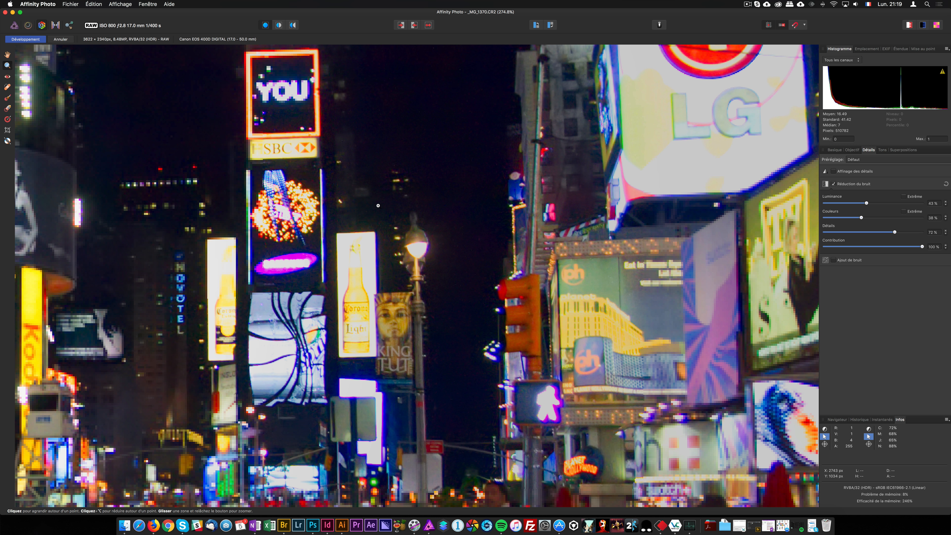
alt+click(376, 206)
alt+click(376, 206)
alt+click(376, 206)
alt+click(376, 205)
alt+click(376, 205)
alt+click(376, 205)
alt+click(376, 206)
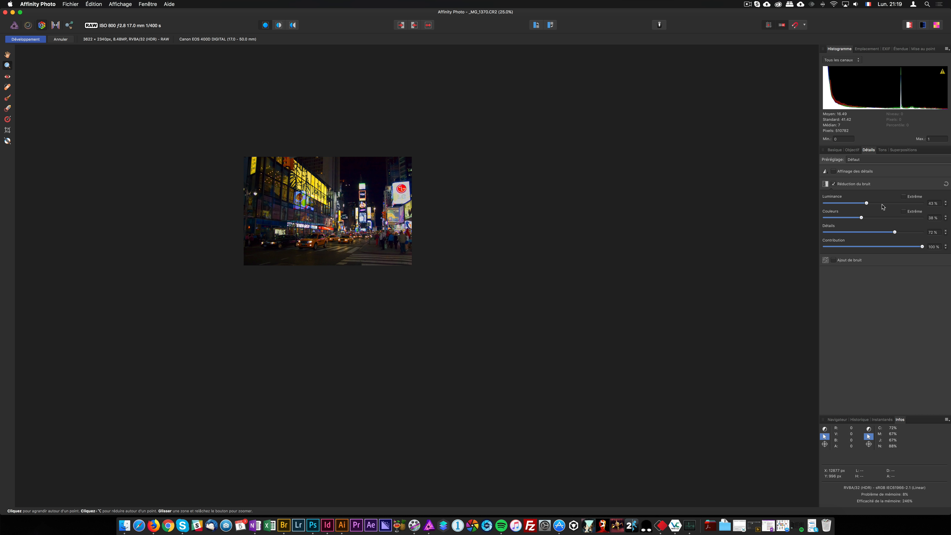
- Set the noise reduction luminance to 0% and inspect the dark buildings beside the HSBC sign close up
drag(867, 203, 825, 203)
click(373, 210)
key(space)
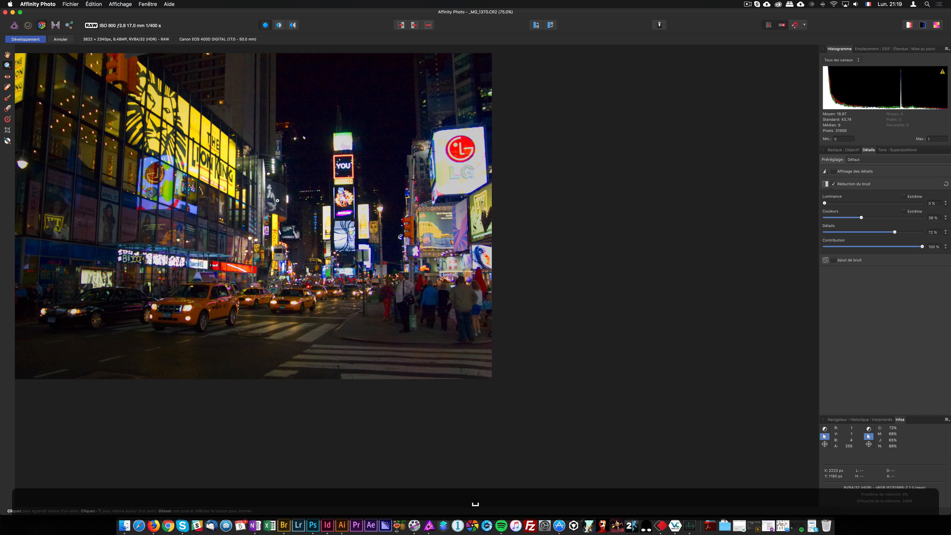
drag(281, 178, 356, 212)
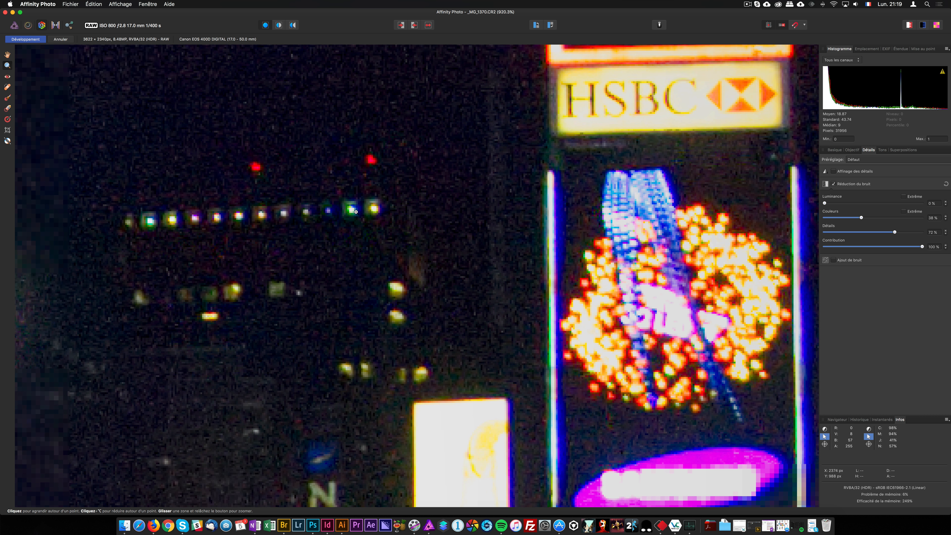
- Inspect the noise in the dark sky beside the YOU and HSBC signs close up, and return the view to 200%
scroll(374, 297, up, 5)
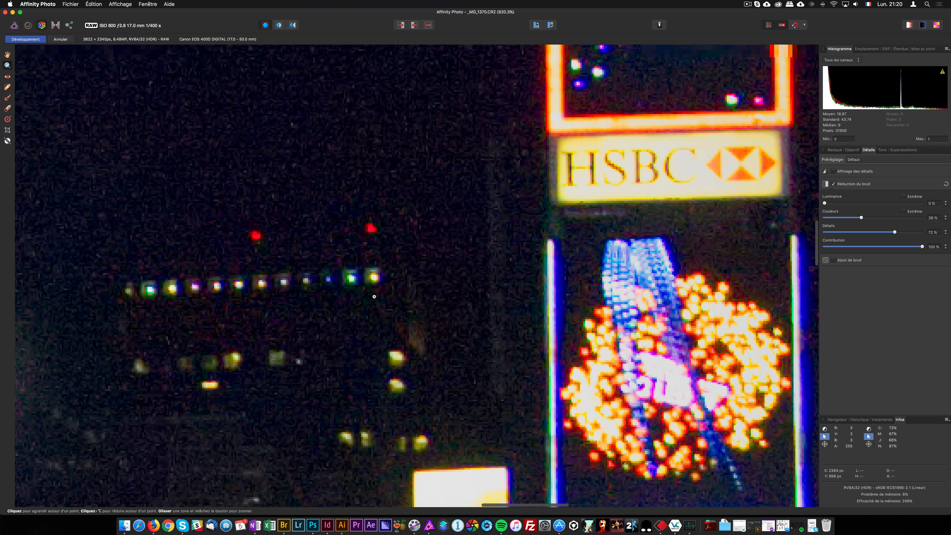
scroll(374, 296, up, 4)
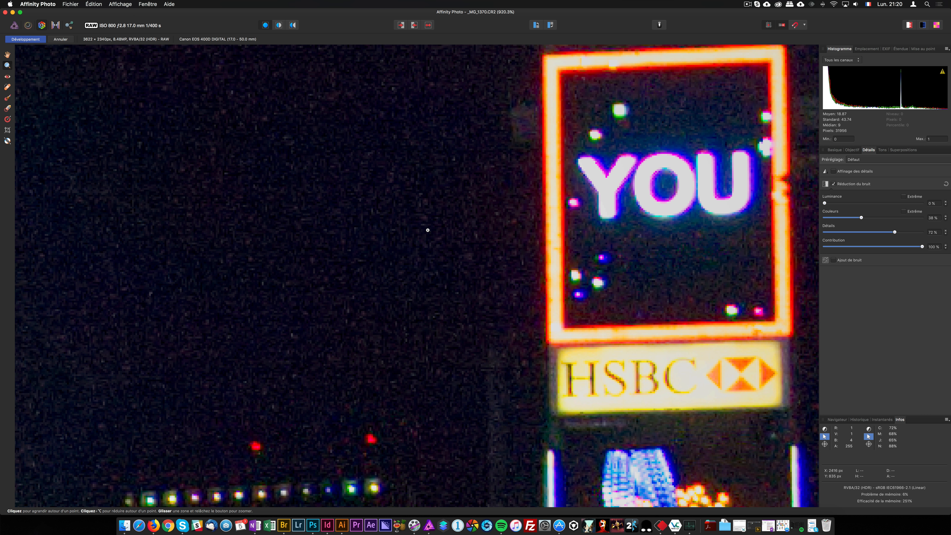
key(alt)
alt+click(474, 242)
alt+click(474, 242)
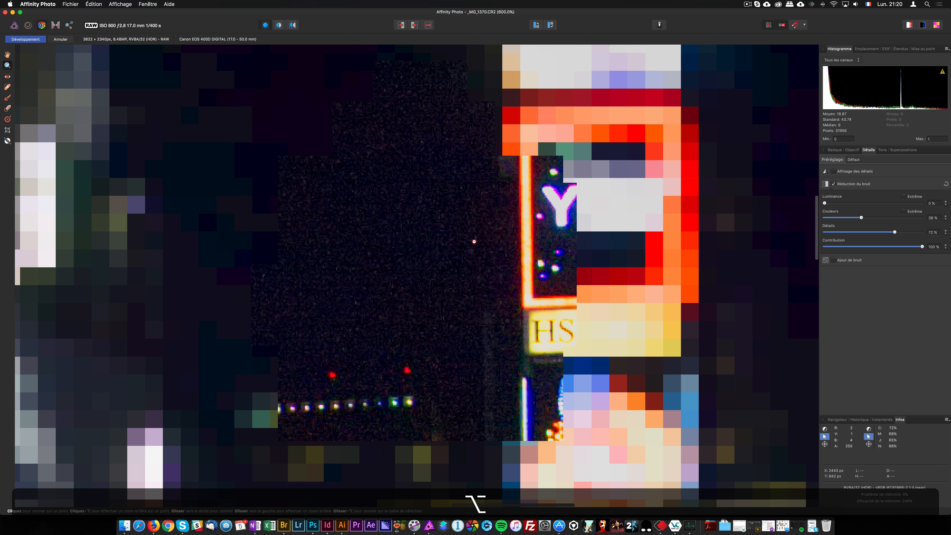
alt+click(475, 242)
alt+click(474, 242)
alt+click(474, 242)
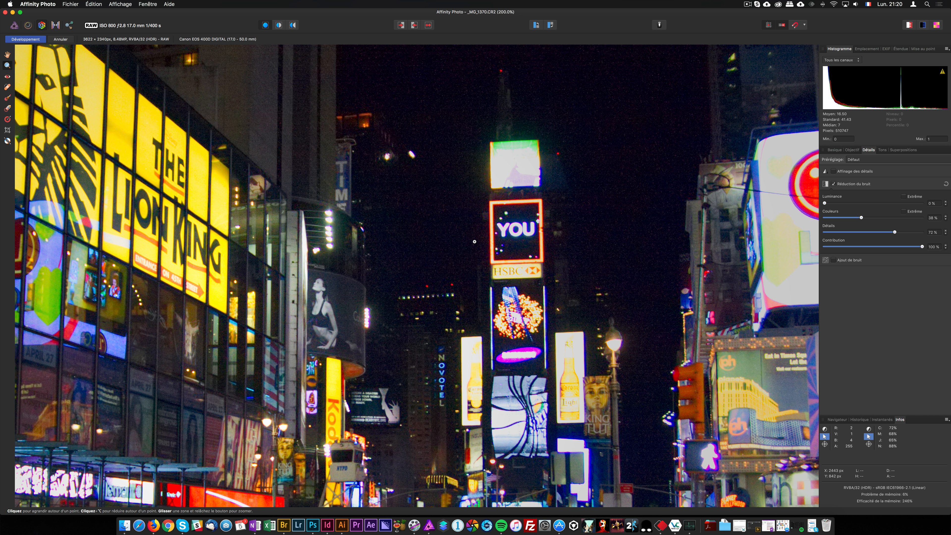
- Adjust the luminance noise reduction once more and develop the raw photo into an editable document
click(842, 205)
drag(843, 202, 804, 206)
drag(852, 205, 848, 204)
click(14, 40)
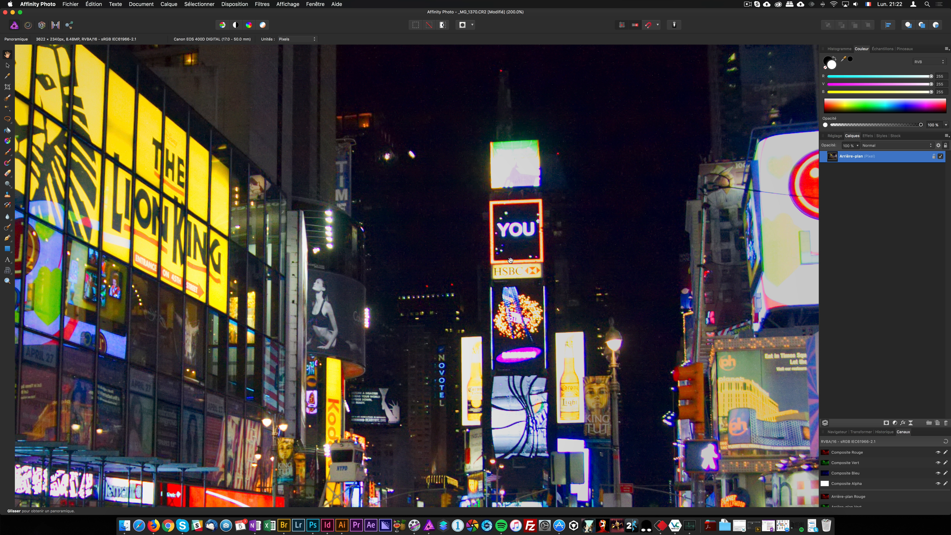
- Add a pixel layer above the background and flood-fill it with mid-grey, RGB 128, 128, 128
click(865, 285)
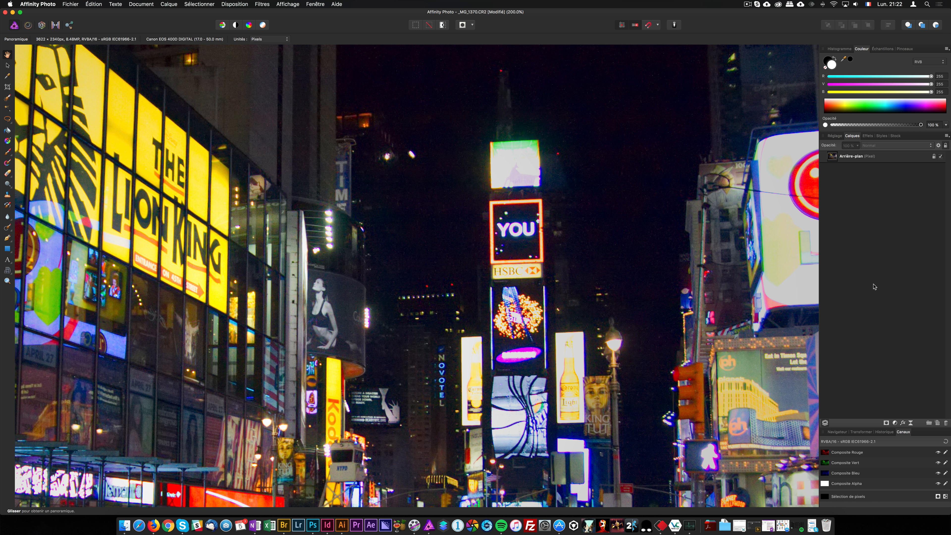
click(938, 424)
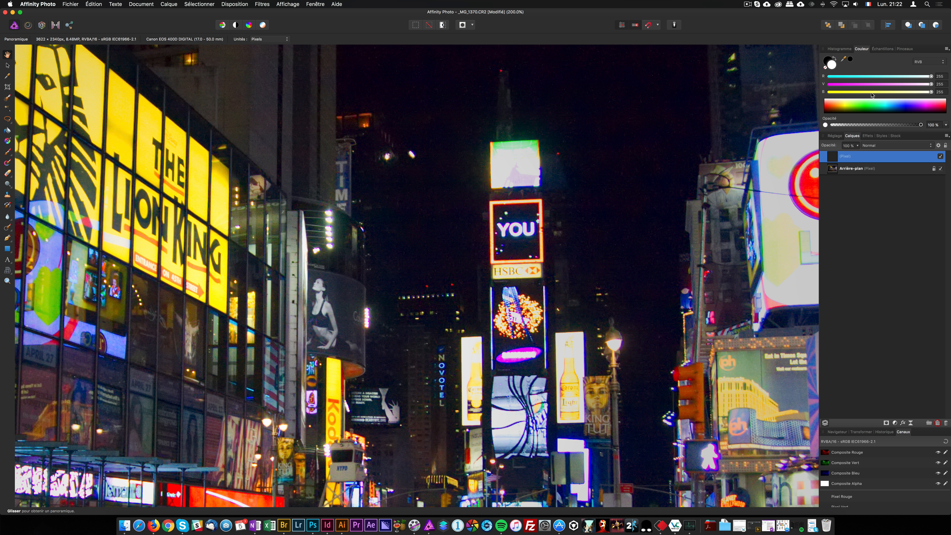
click(940, 76)
text(128)
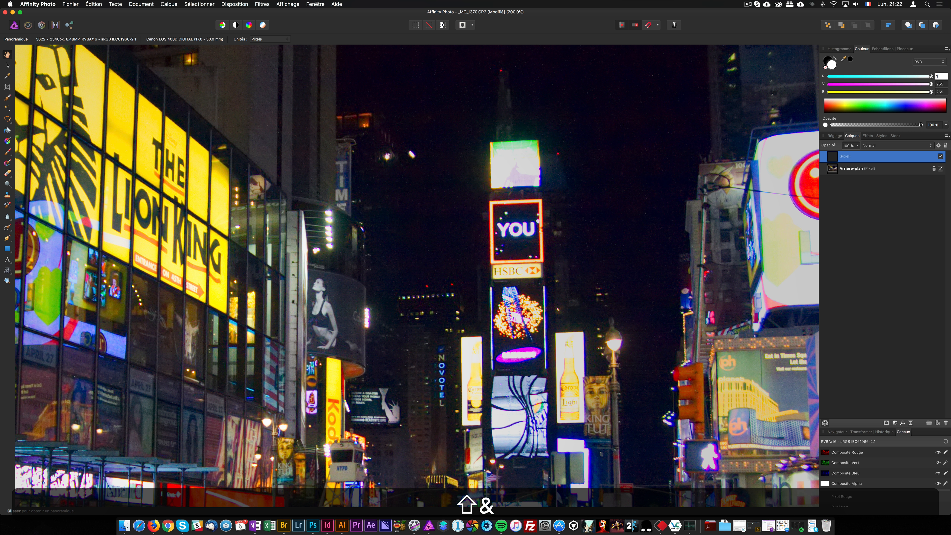
key(shift+Tab)
text(128)
key(shift+Tab)
text(128)
key(shift+Tab)
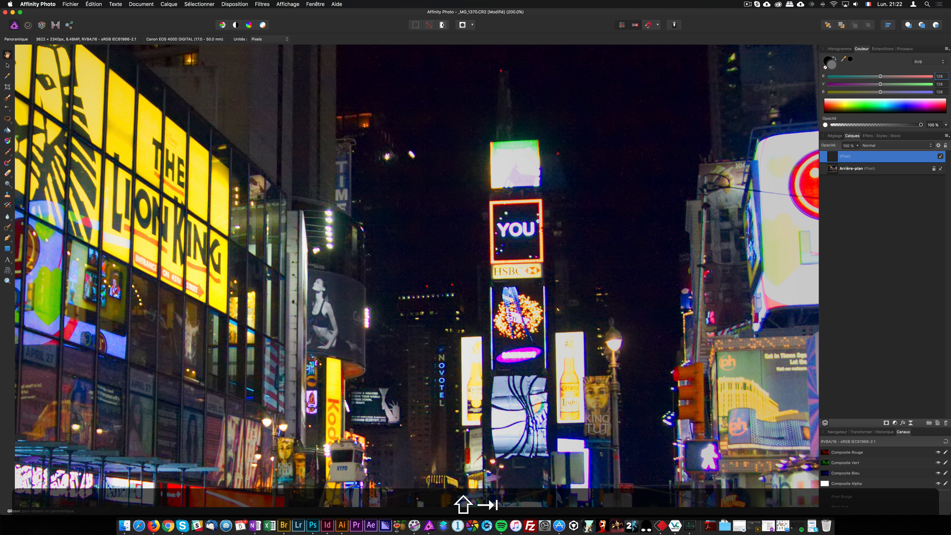
key(g)
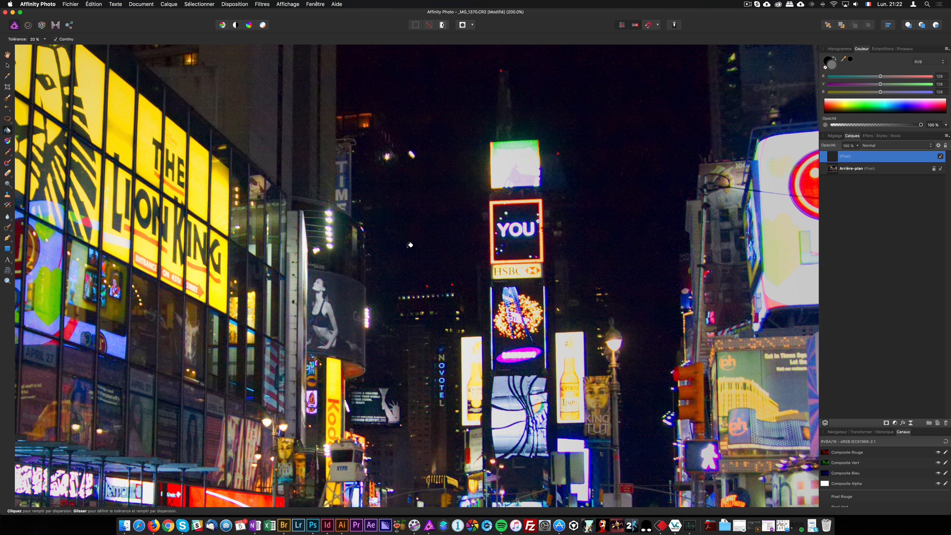
click(517, 261)
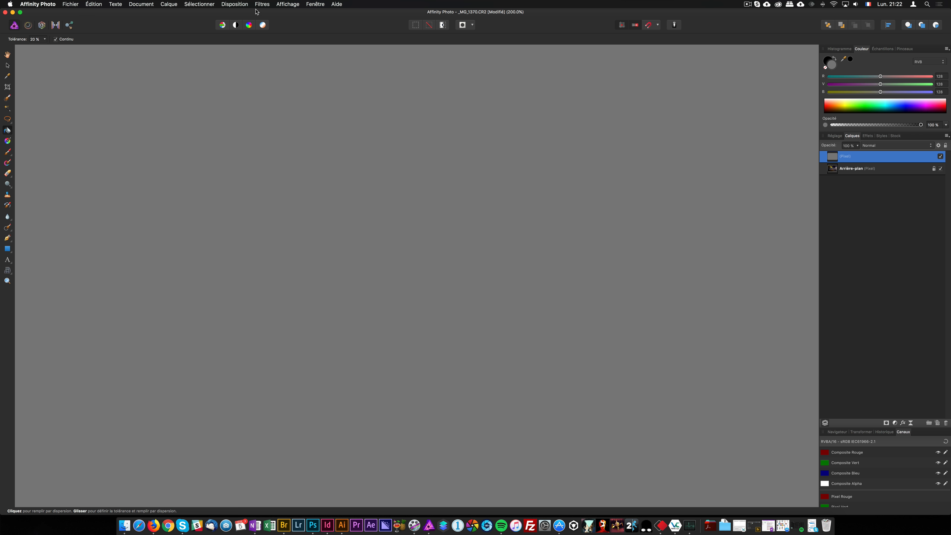
- Add monochrome Gaussian noise at 50% intensity to the grey layer, viewed at 100%
click(288, 3)
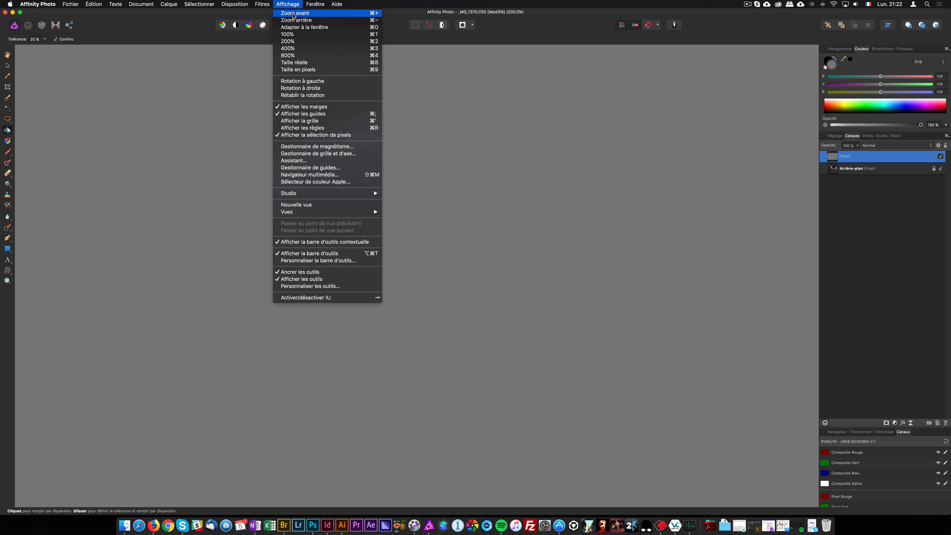
click(305, 38)
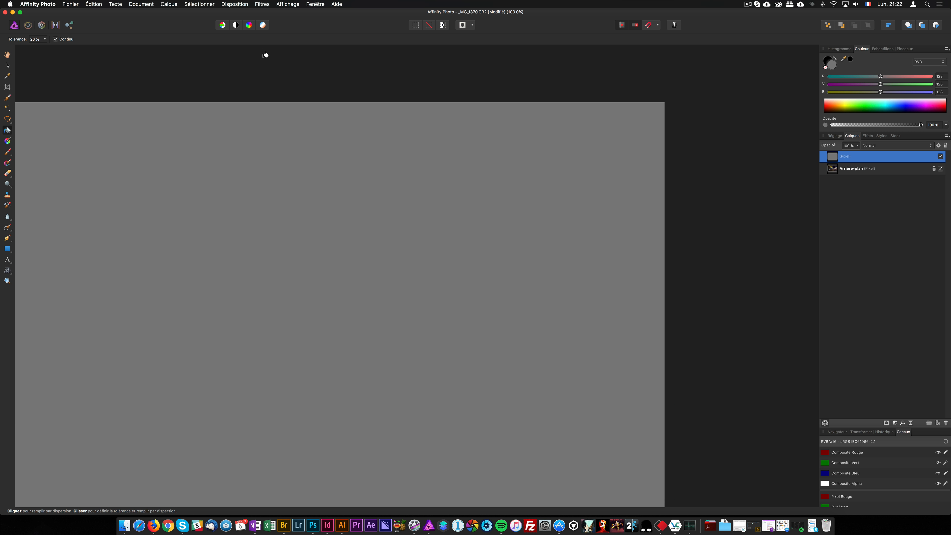
click(265, 6)
mouse_move(295, 35)
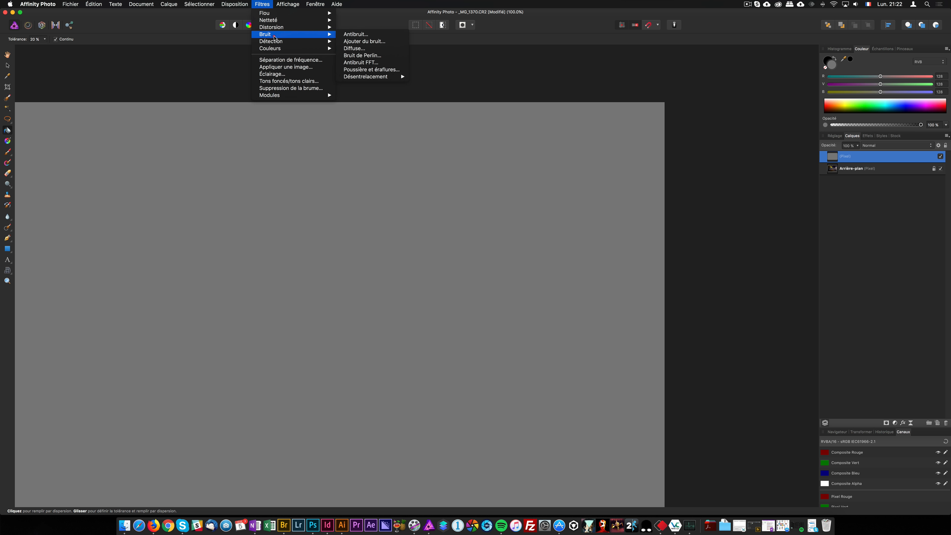
click(386, 41)
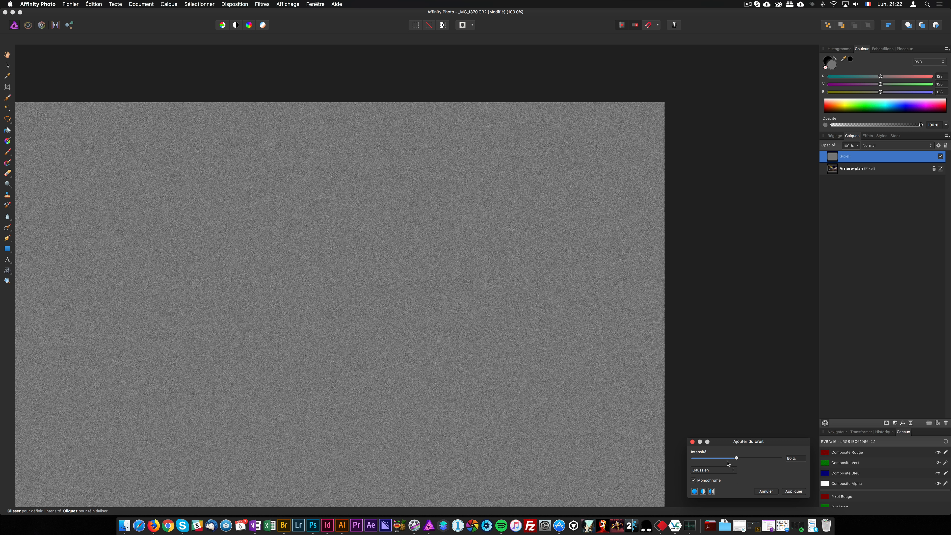
click(794, 492)
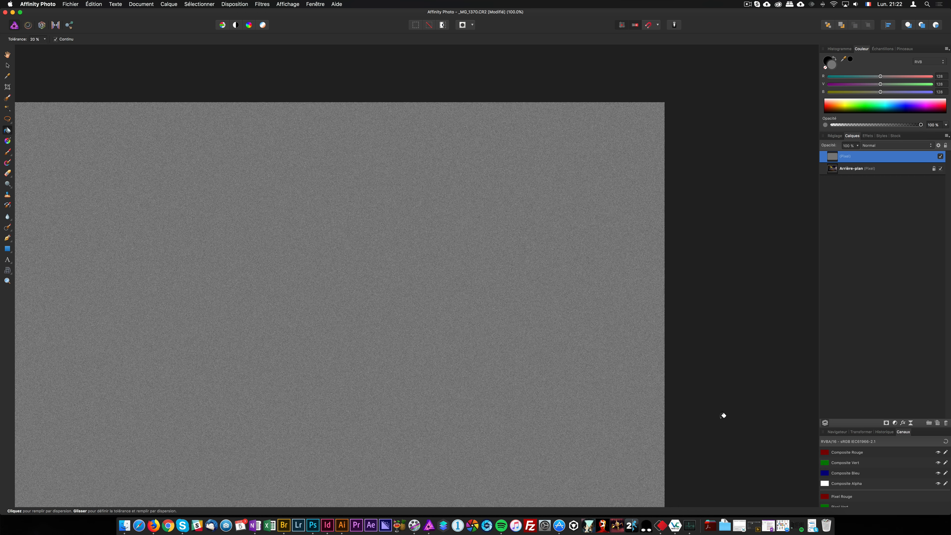
- Preview a Gaussian blur of 0.5 px on the noise layer and set the layer's blend mode to Lumière linéaire
click(262, 4)
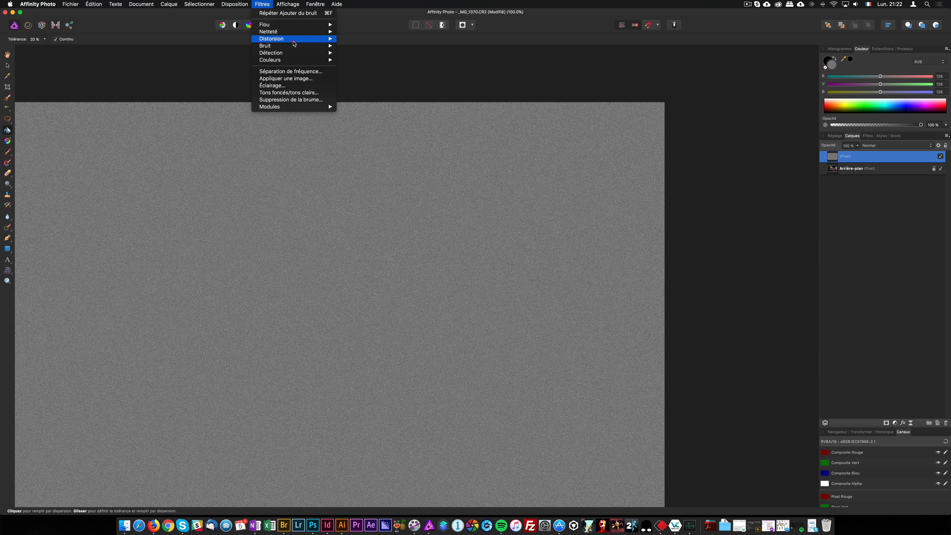
mouse_move(298, 27)
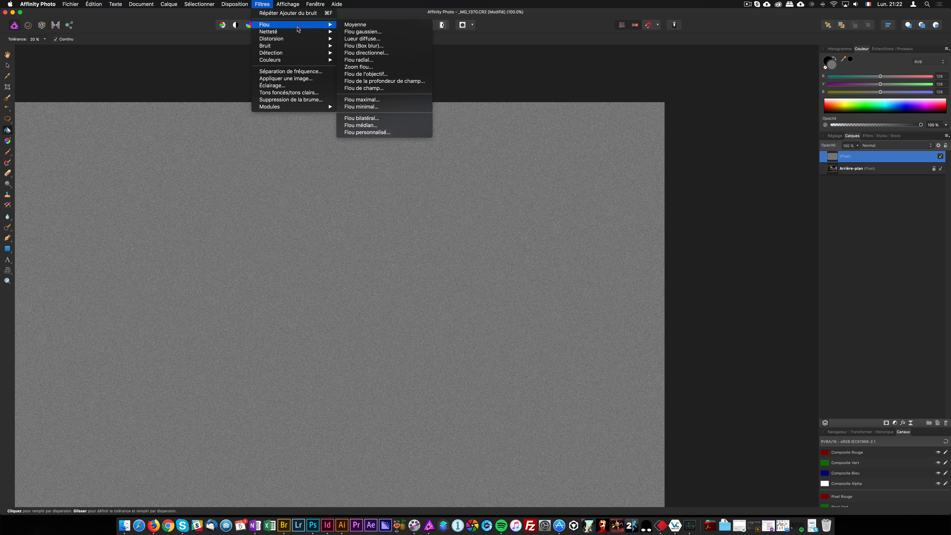
click(398, 32)
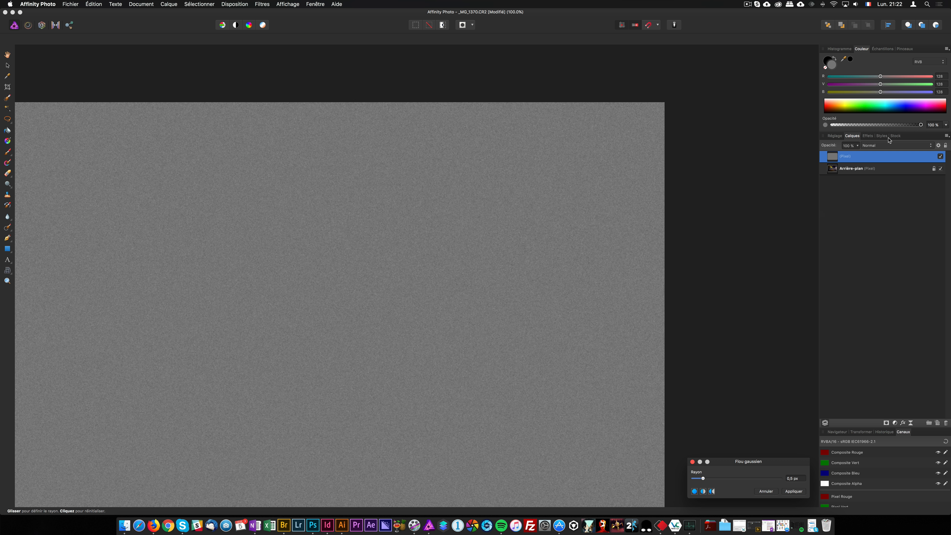
click(873, 147)
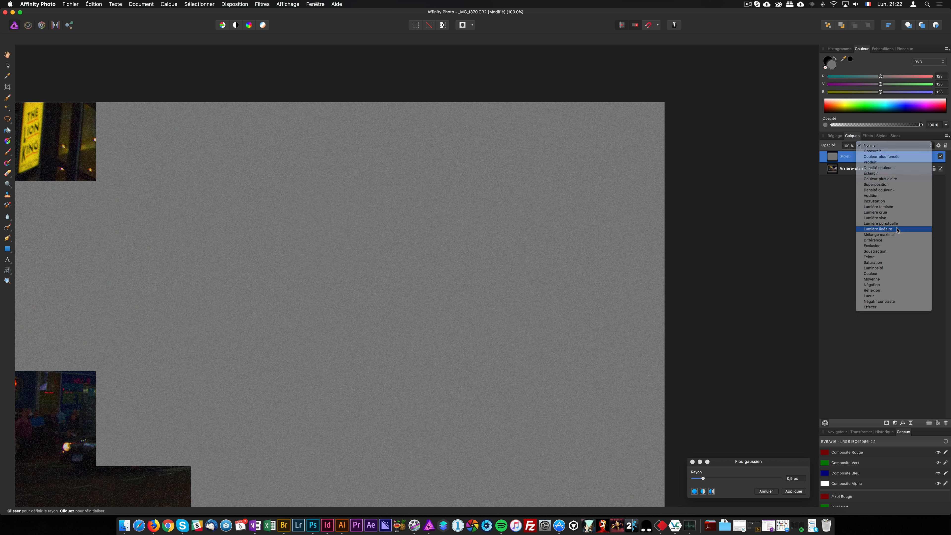
click(897, 229)
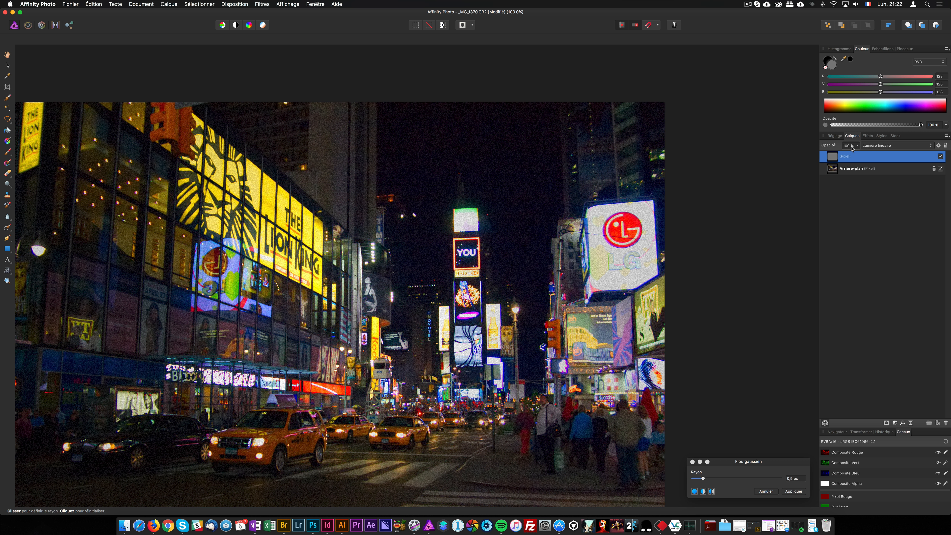
- Try the noise layer at reduced opacity in Lumière crue and Lumière tamisée, and return it to Lumière linéaire at 100% opacity
mouse_move(818, 146)
mouse_down()
mouse_move(808, 146)
mouse_move(821, 149)
mouse_up()
click(884, 146)
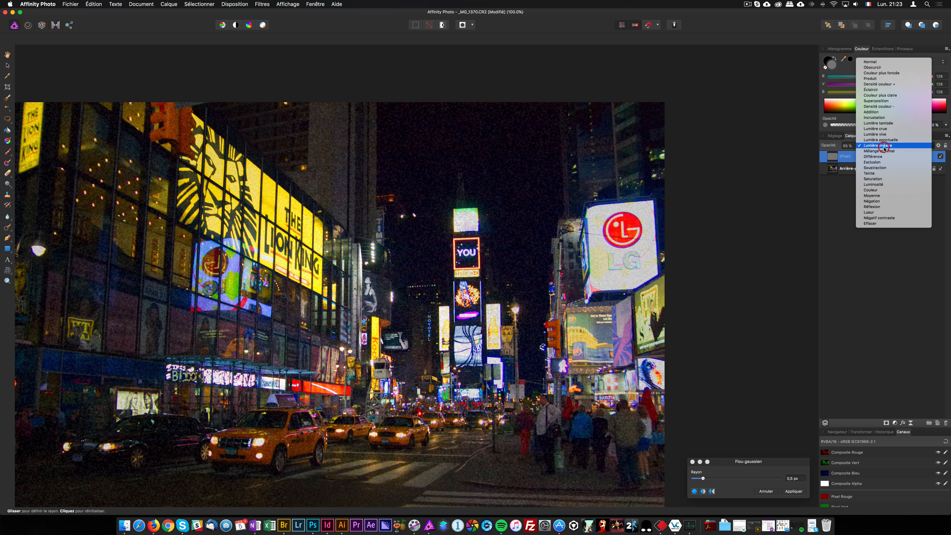
click(885, 129)
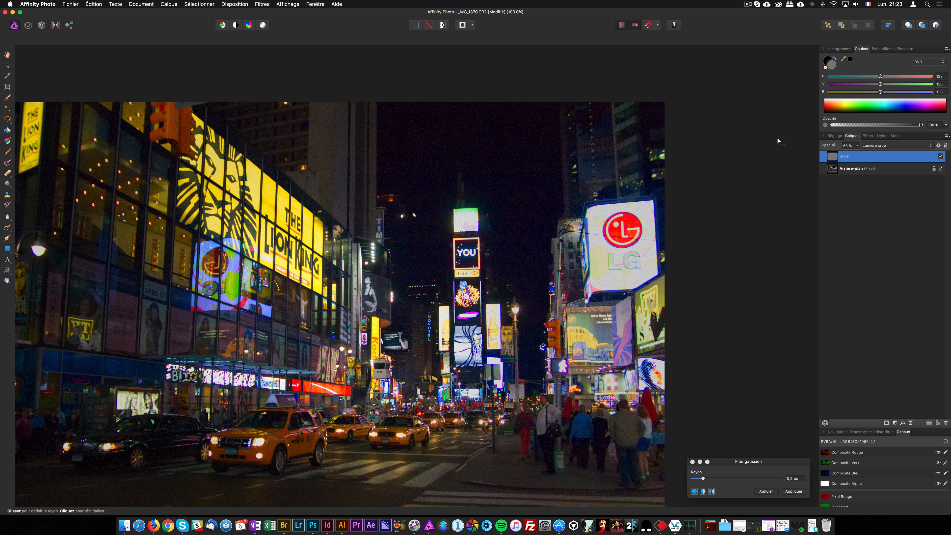
click(885, 146)
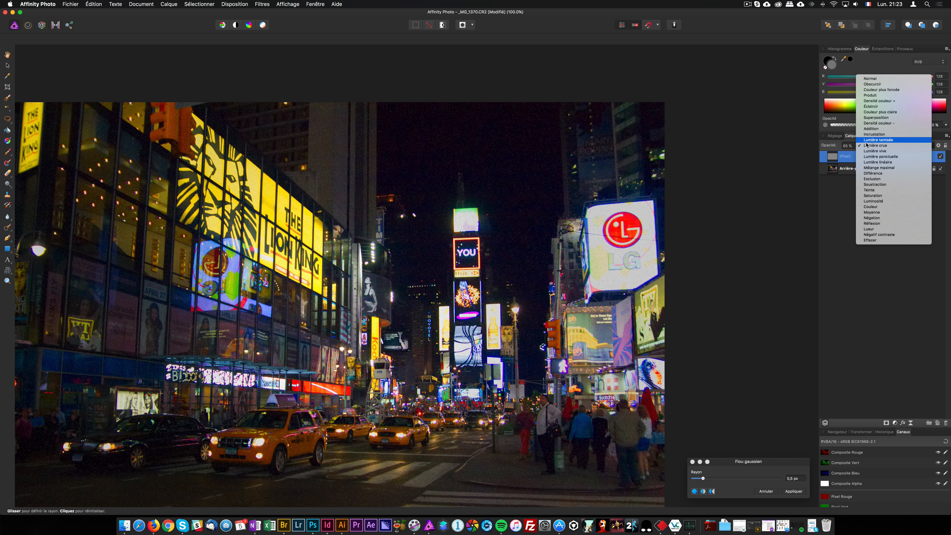
click(885, 140)
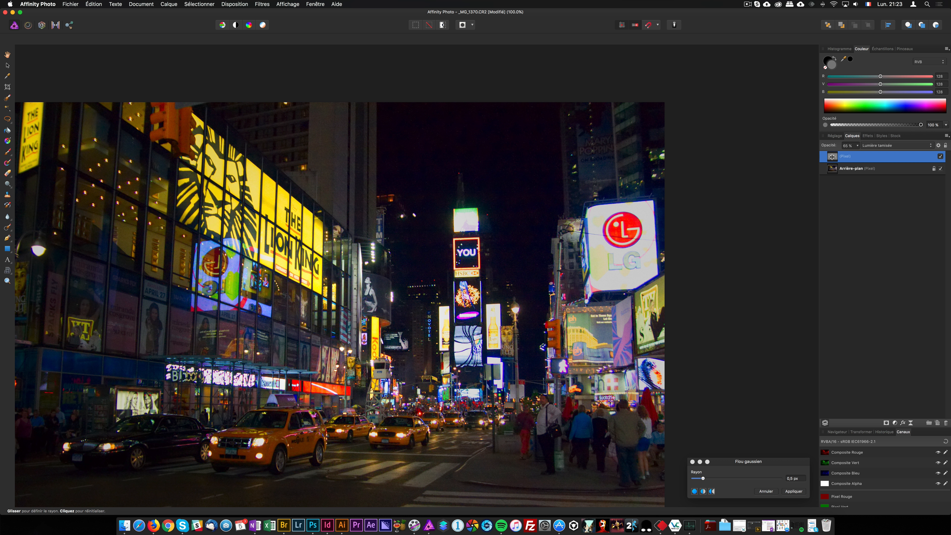
drag(833, 156, 886, 150)
mouse_move(703, 479)
mouse_down()
mouse_move(713, 481)
mouse_move(704, 478)
mouse_up()
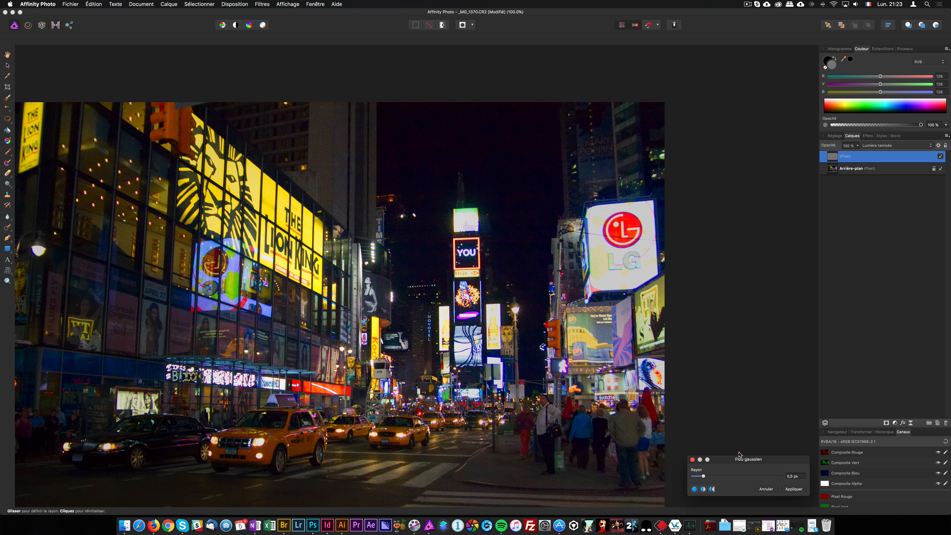
drag(738, 473, 721, 264)
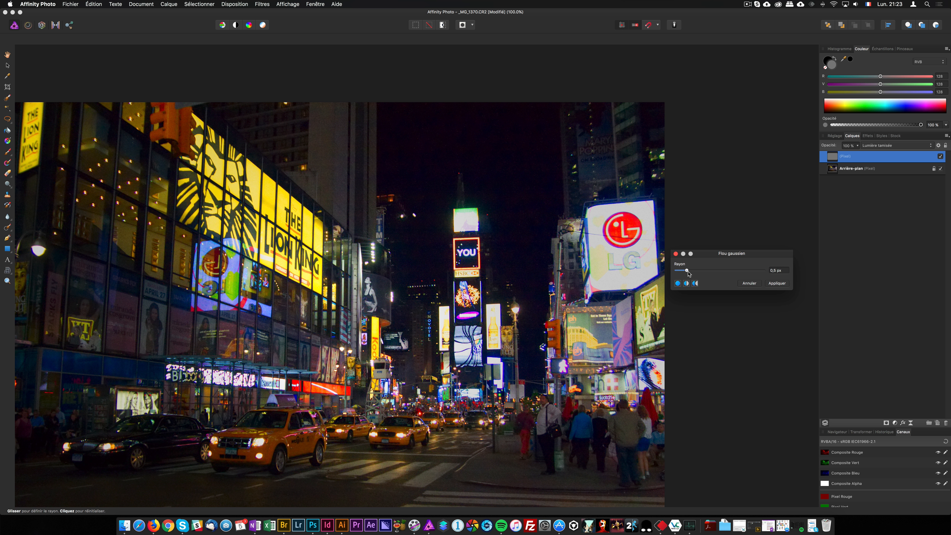
click(877, 151)
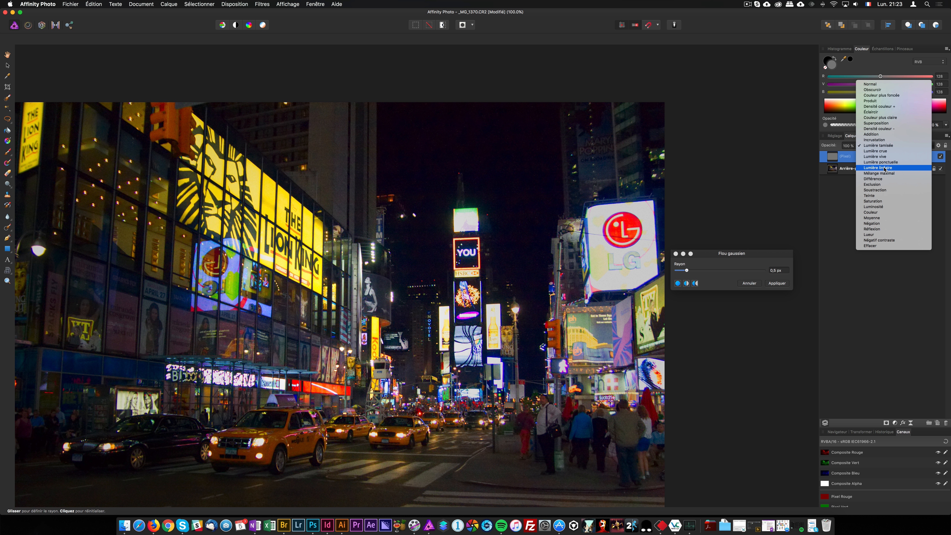
click(885, 169)
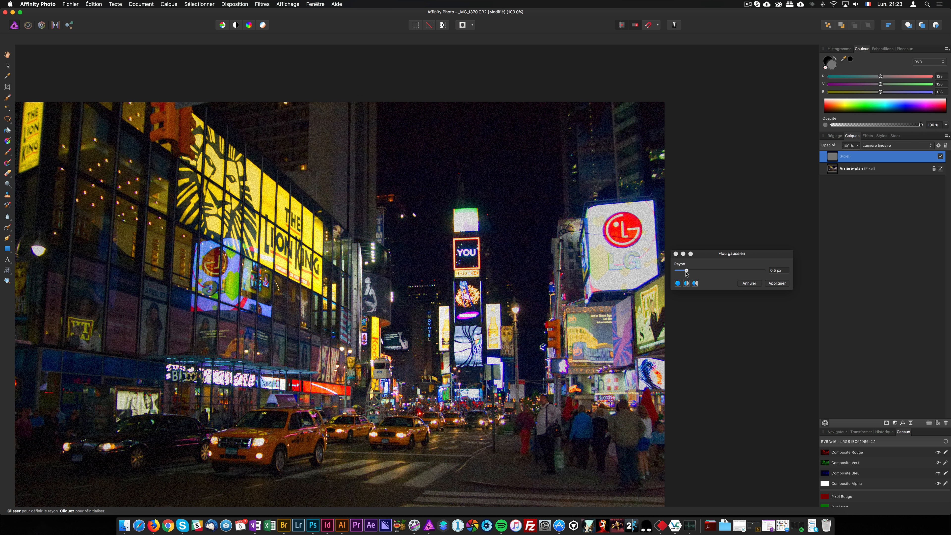
- Fine-tune the Gaussian blur radius, apply the blur, and set the noise layer's opacity to 47%
drag(687, 272, 681, 274)
drag(680, 274, 690, 273)
click(777, 283)
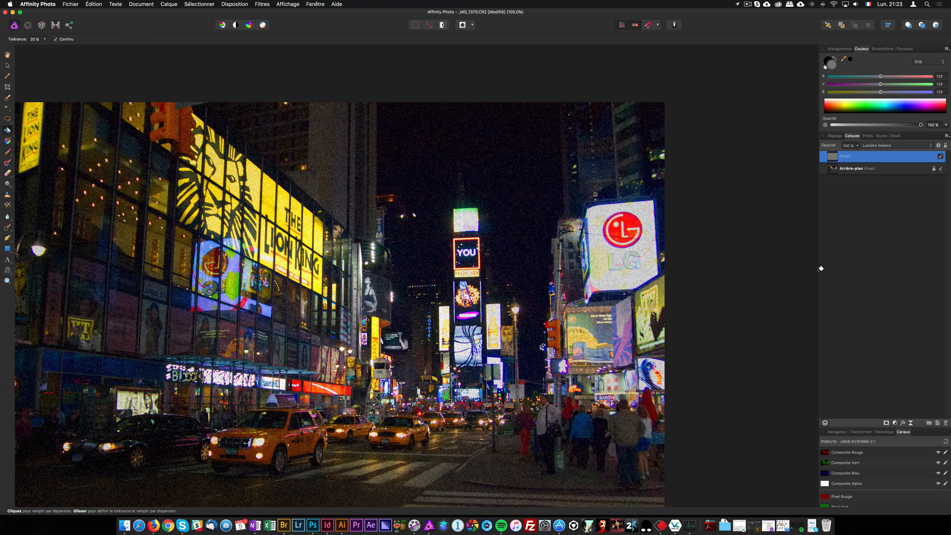
drag(830, 146, 811, 147)
- Inspect the added grain on the central billboards and the dark sky around the YOU and HSBC signs close up
click(8, 280)
scroll(235, 327, down, 4)
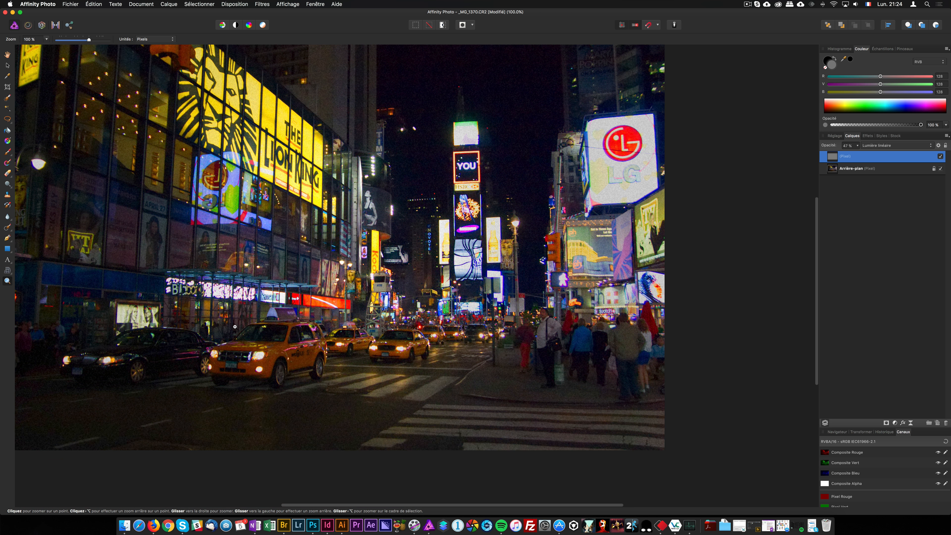
scroll(234, 327, up, 1)
drag(470, 273, 712, 182)
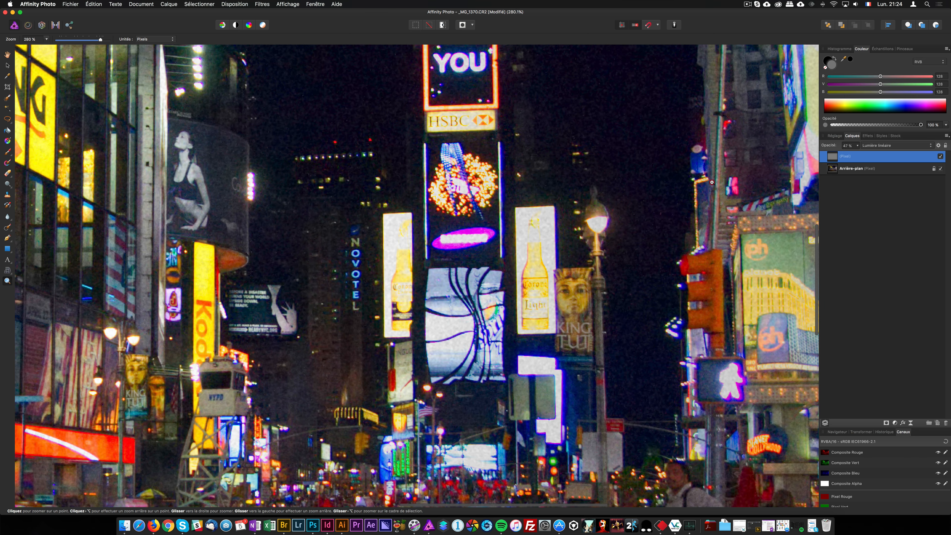
scroll(397, 299, up, 6)
drag(347, 216, 529, 173)
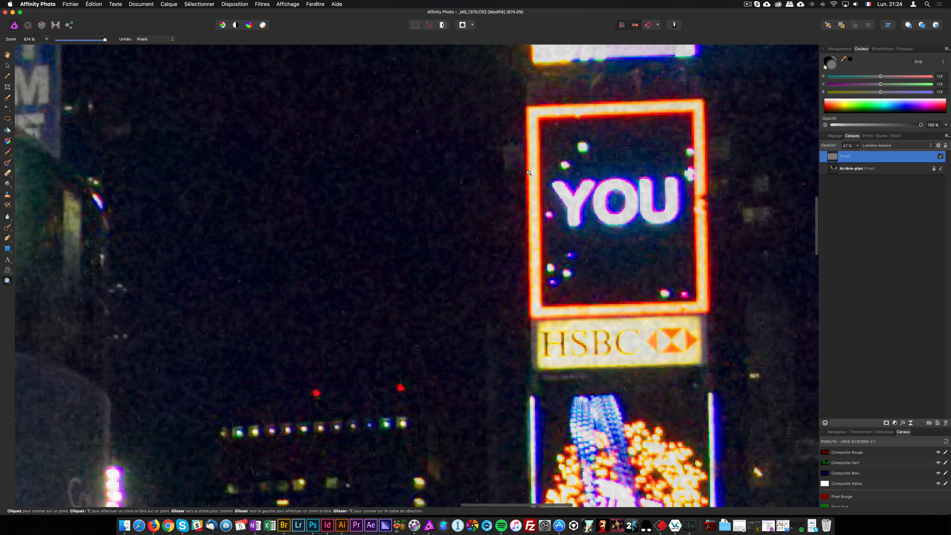
scroll(347, 249, down, 3)
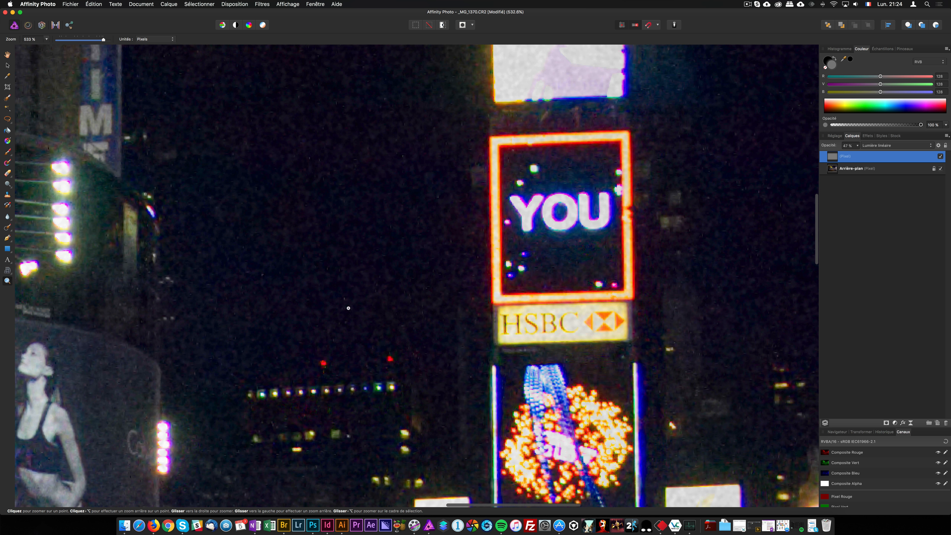
scroll(376, 292, down, 1)
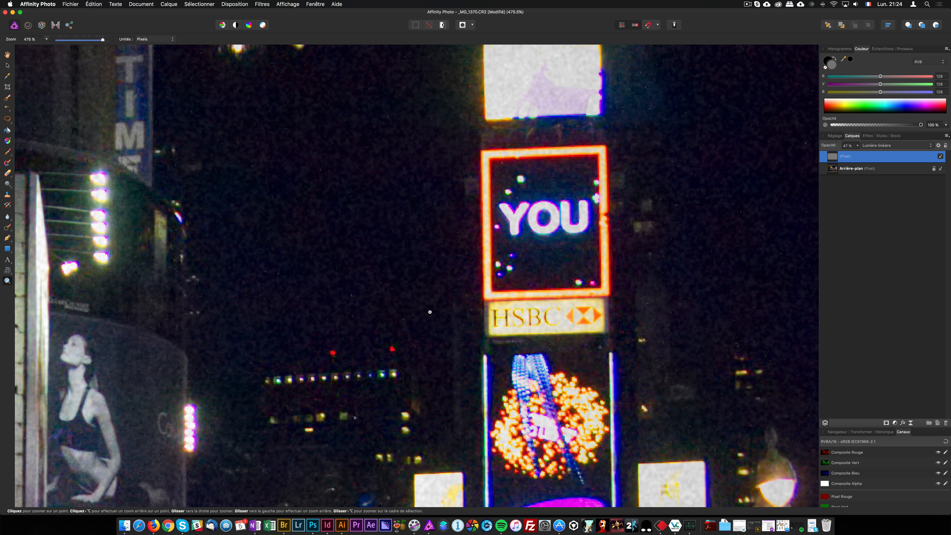
- Examine the grain in the sky above the YOU sign close up, and compare its look across the whole photo at 100% and smaller
scroll(430, 312, up, 5)
scroll(437, 317, up, 8)
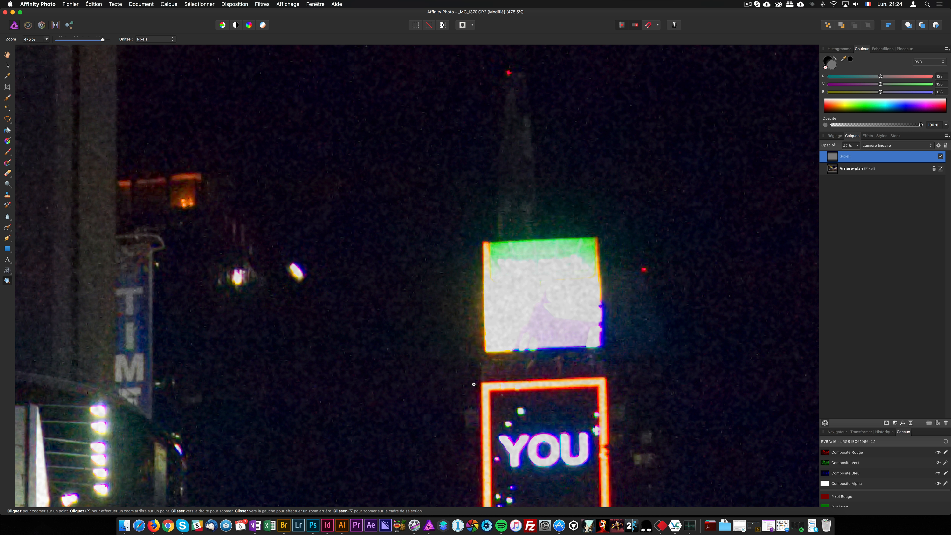
drag(475, 383, 285, 386)
drag(518, 358, 398, 387)
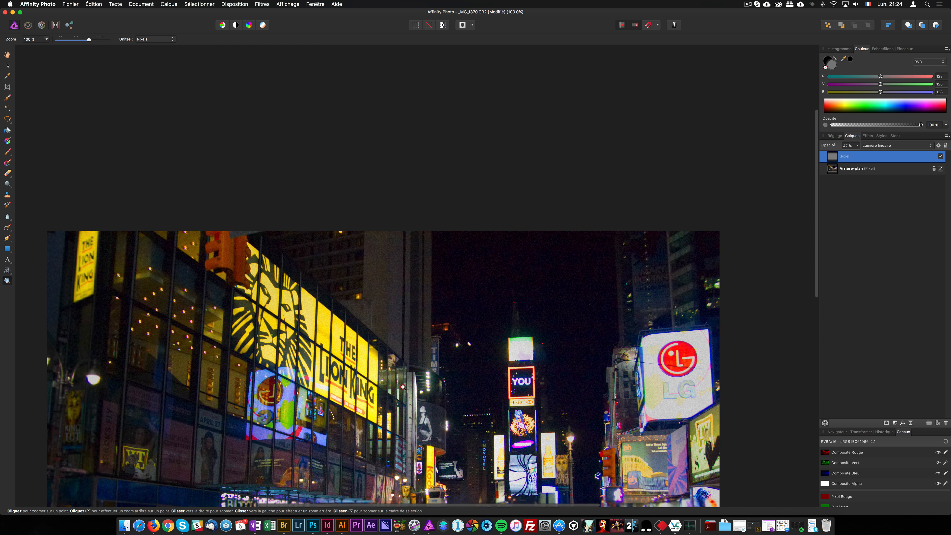
scroll(415, 385, down, 8)
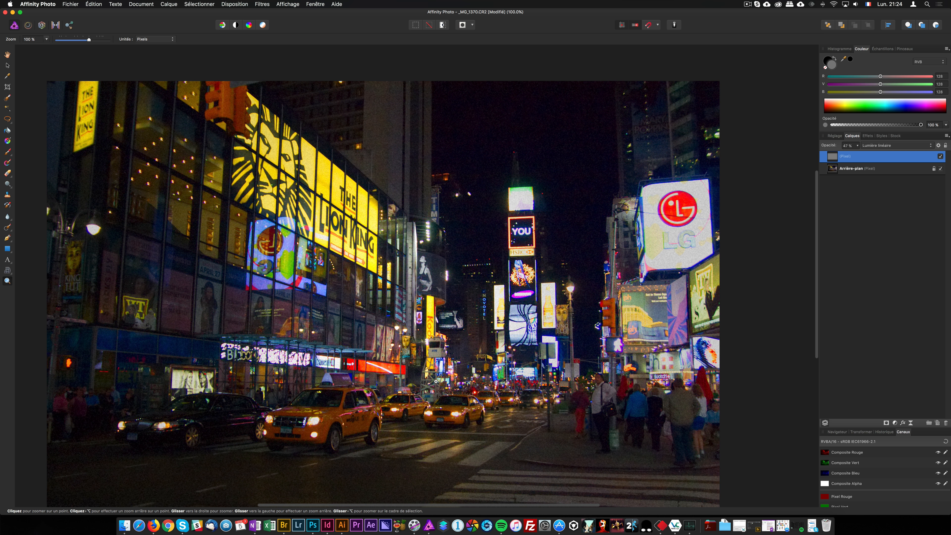
drag(474, 363, 525, 237)
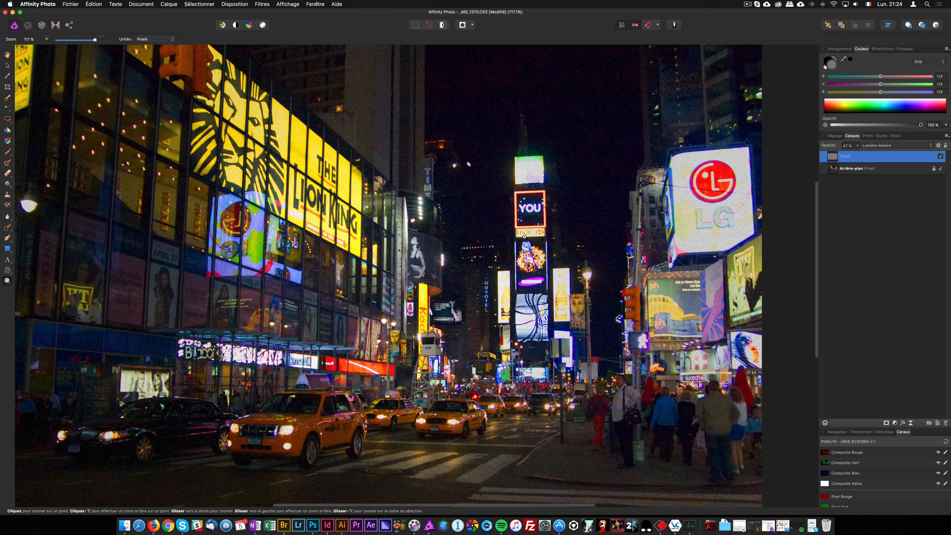
drag(477, 262, 463, 337)
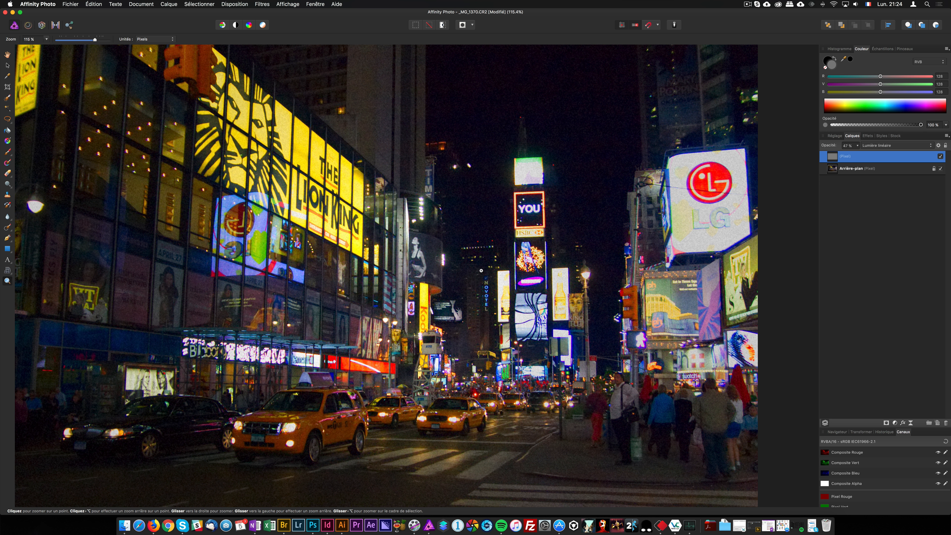
drag(482, 271, 394, 308)
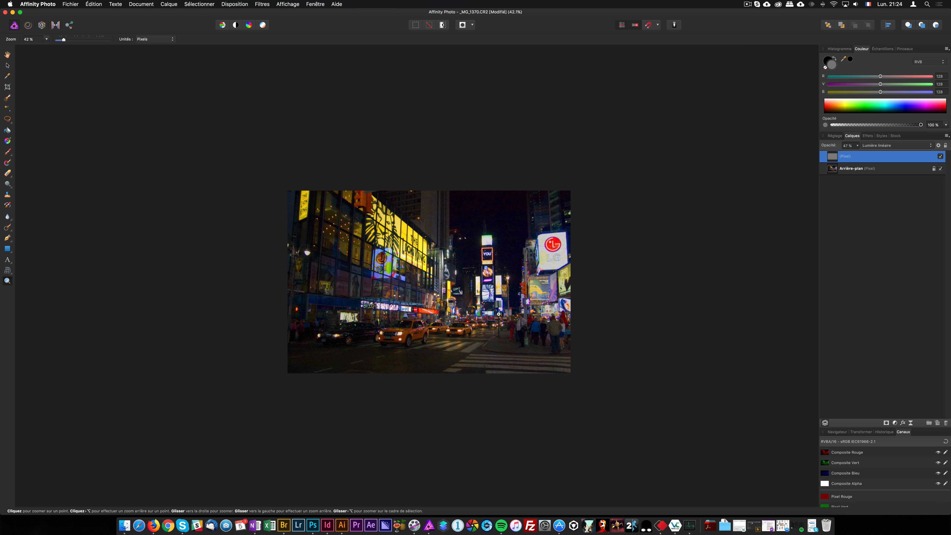